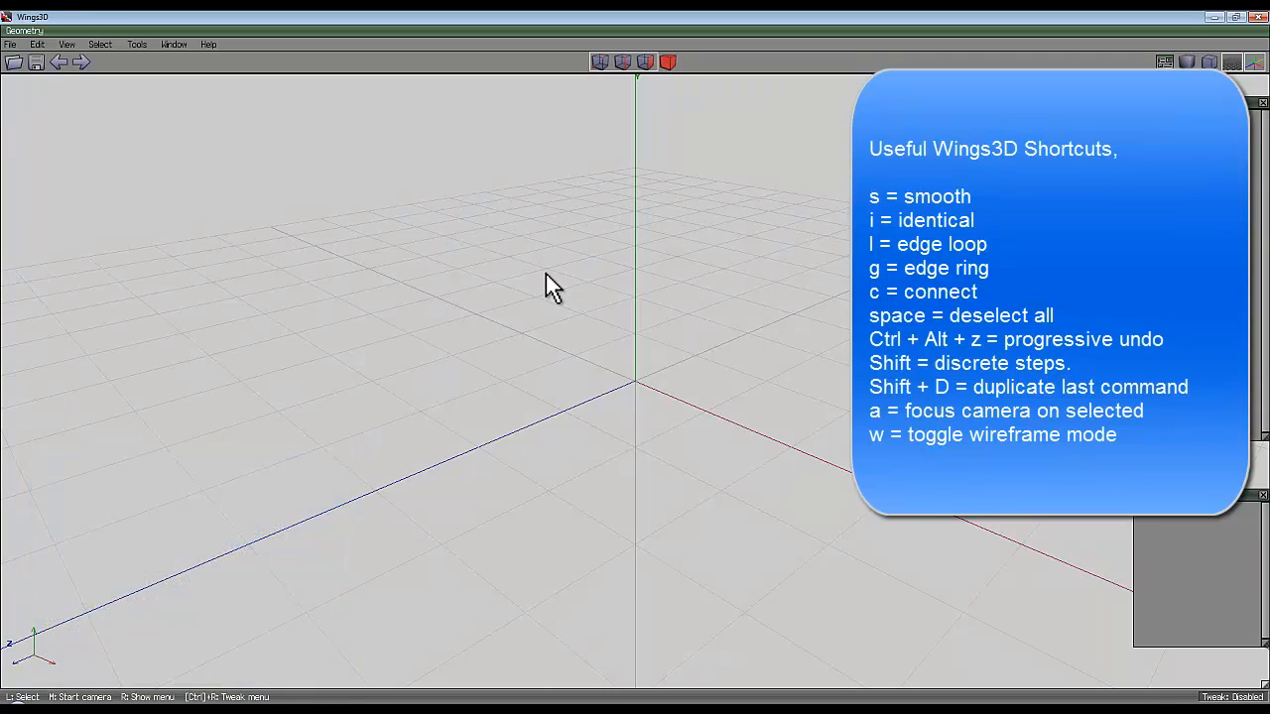
Step: Create a default cube at the origin
{"action": "right_click", "coordinate": [545, 274]}
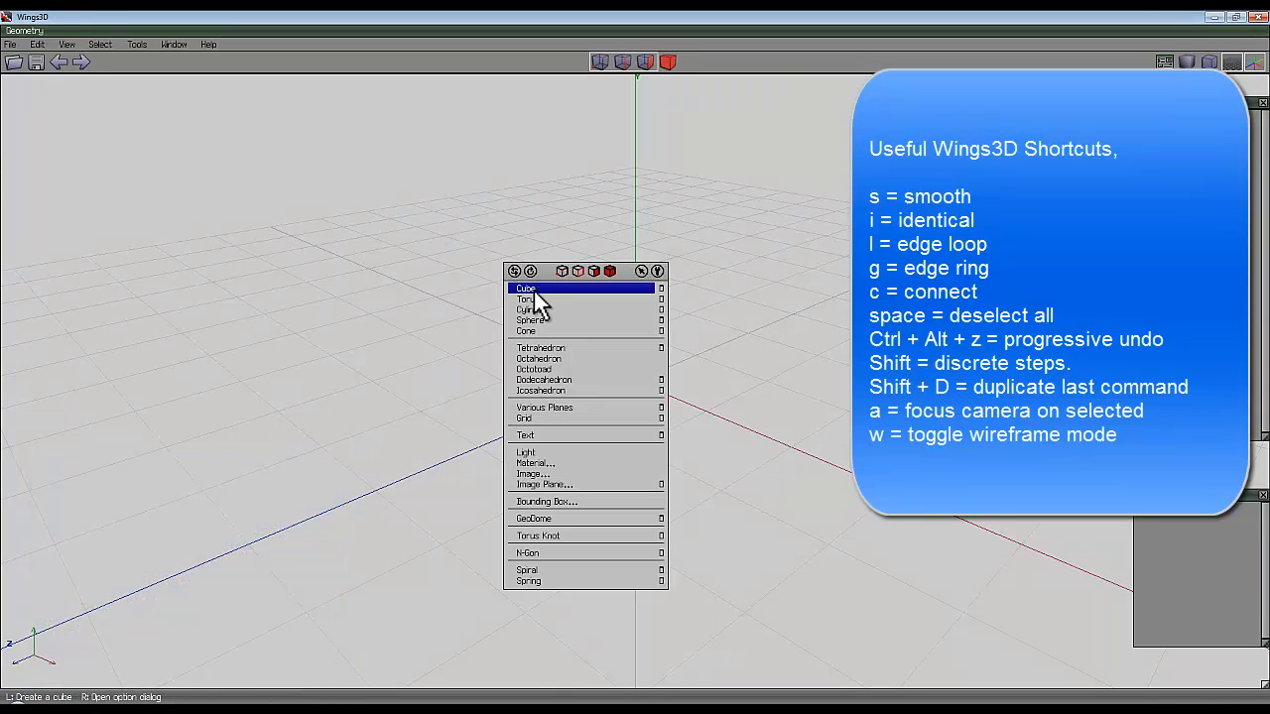
{"action": "left_click", "coordinate": [534, 290]}
{"action": "scroll", "coordinate": [540, 253], "scroll_direction": "down", "scroll_amount": 5}
{"action": "middle_click", "coordinate": [635, 366]}
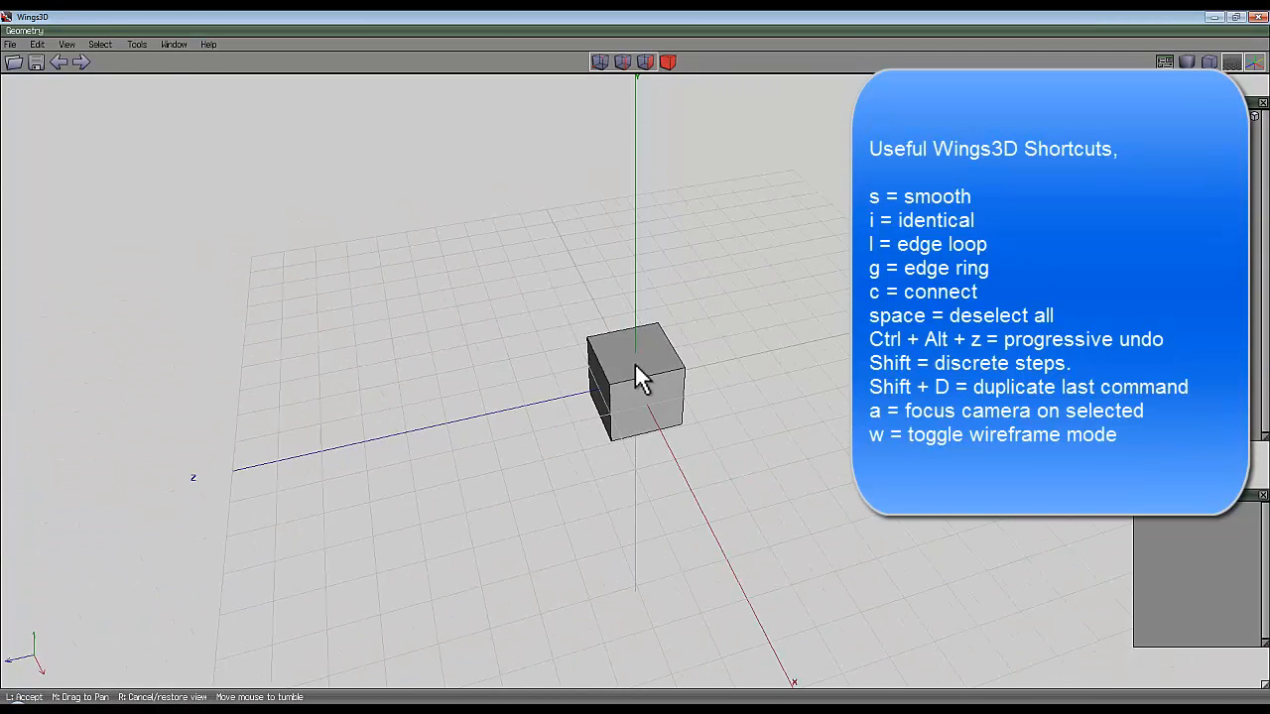
{"action": "left_click", "coordinate": [635, 365]}
Step: Extrude the cube's two opposite Z-facing faces outward by 2 units each
{"action": "left_click", "coordinate": [602, 384]}
{"action": "middle_click", "coordinate": [702, 319]}
{"action": "left_click", "coordinate": [666, 387]}
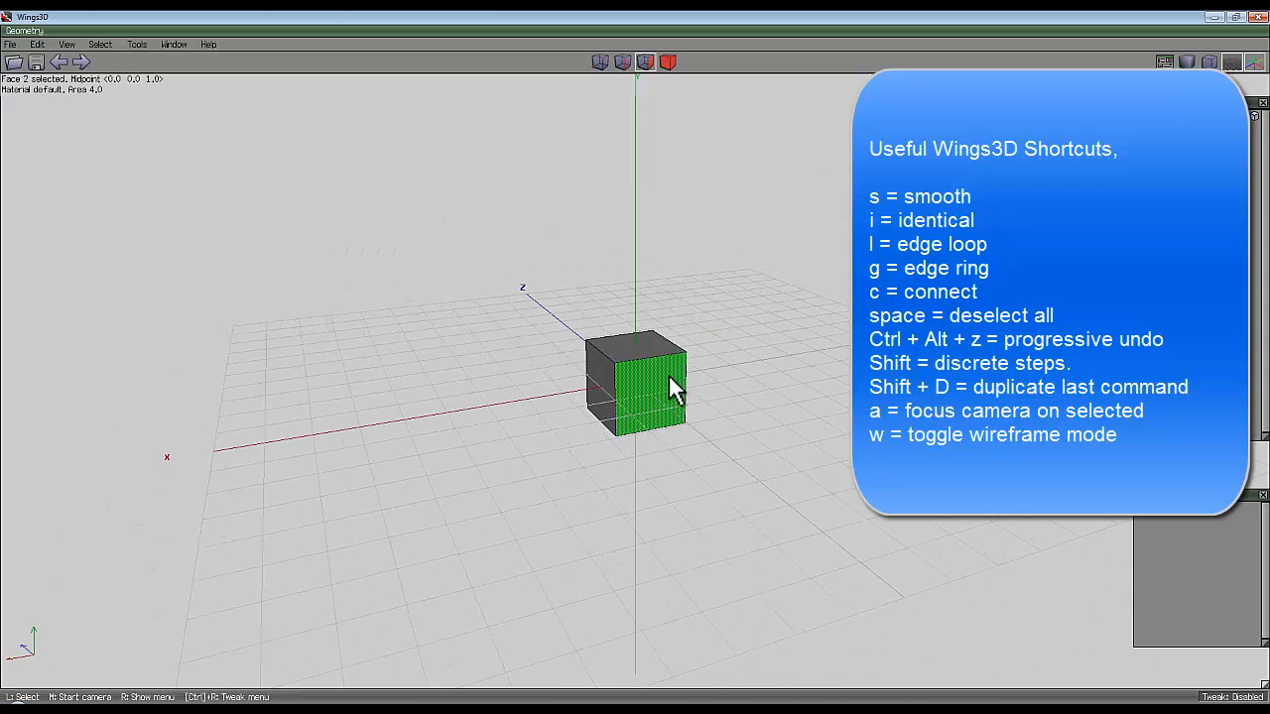
{"action": "left_click", "coordinate": [671, 388]}
{"action": "right_click", "coordinate": [629, 208]}
{"action": "left_click", "coordinate": [629, 456]}
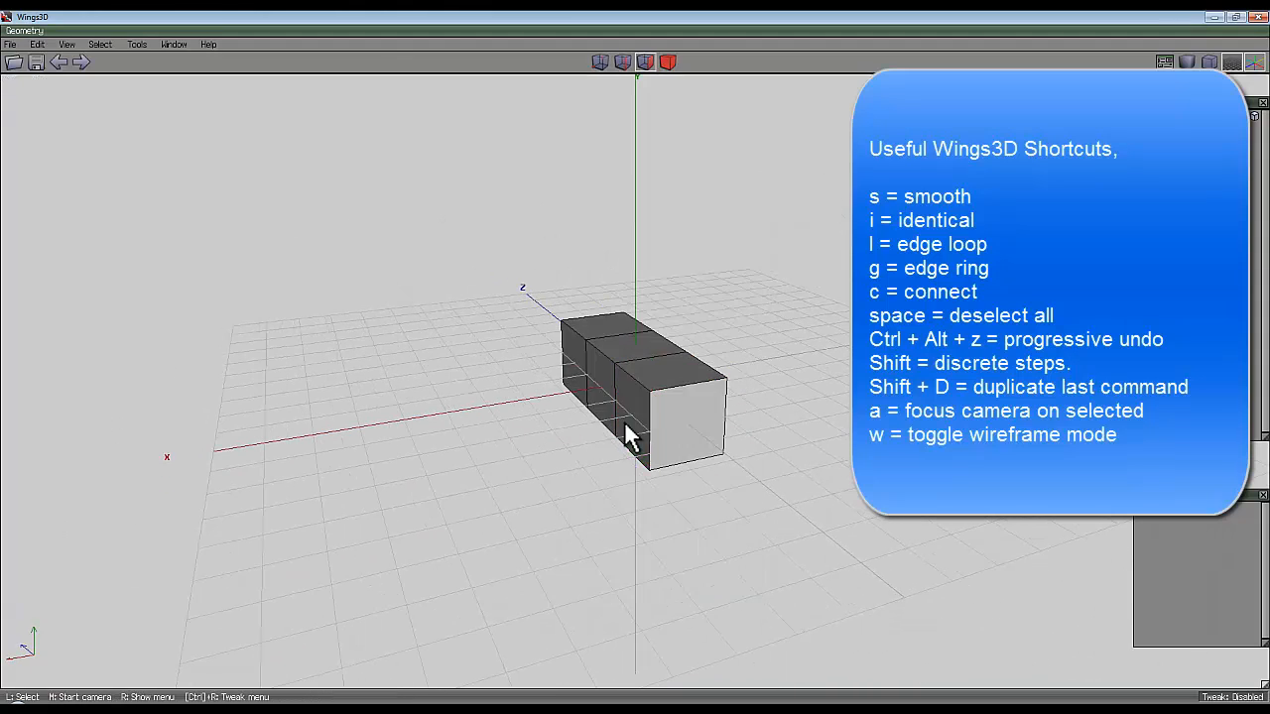
Step: Repeat the extrusion on both end faces until the bar has nine equal segments along Z
{"action": "middle_click", "coordinate": [628, 434]}
{"action": "left_click", "coordinate": [613, 417]}
{"action": "left_click", "coordinate": [612, 419]}
{"action": "middle_click", "coordinate": [638, 221]}
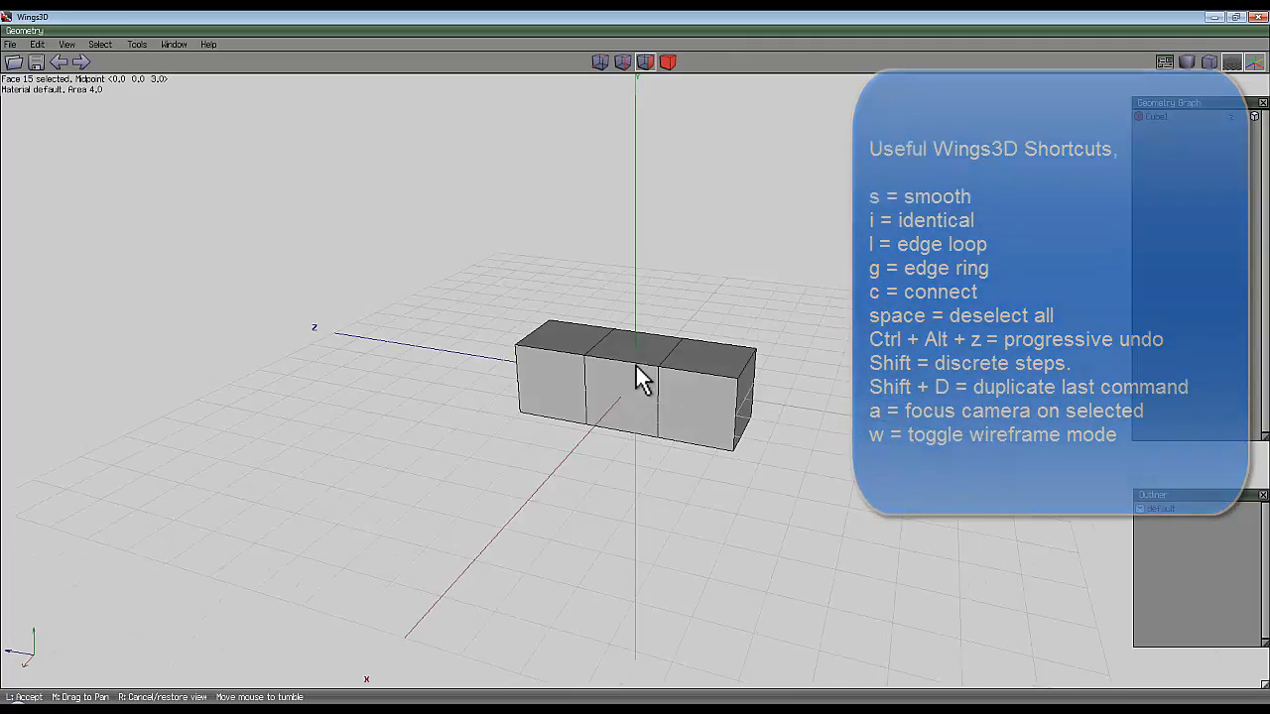
{"action": "left_click", "coordinate": [641, 377]}
{"action": "left_click", "coordinate": [731, 406]}
{"action": "right_click", "coordinate": [688, 235]}
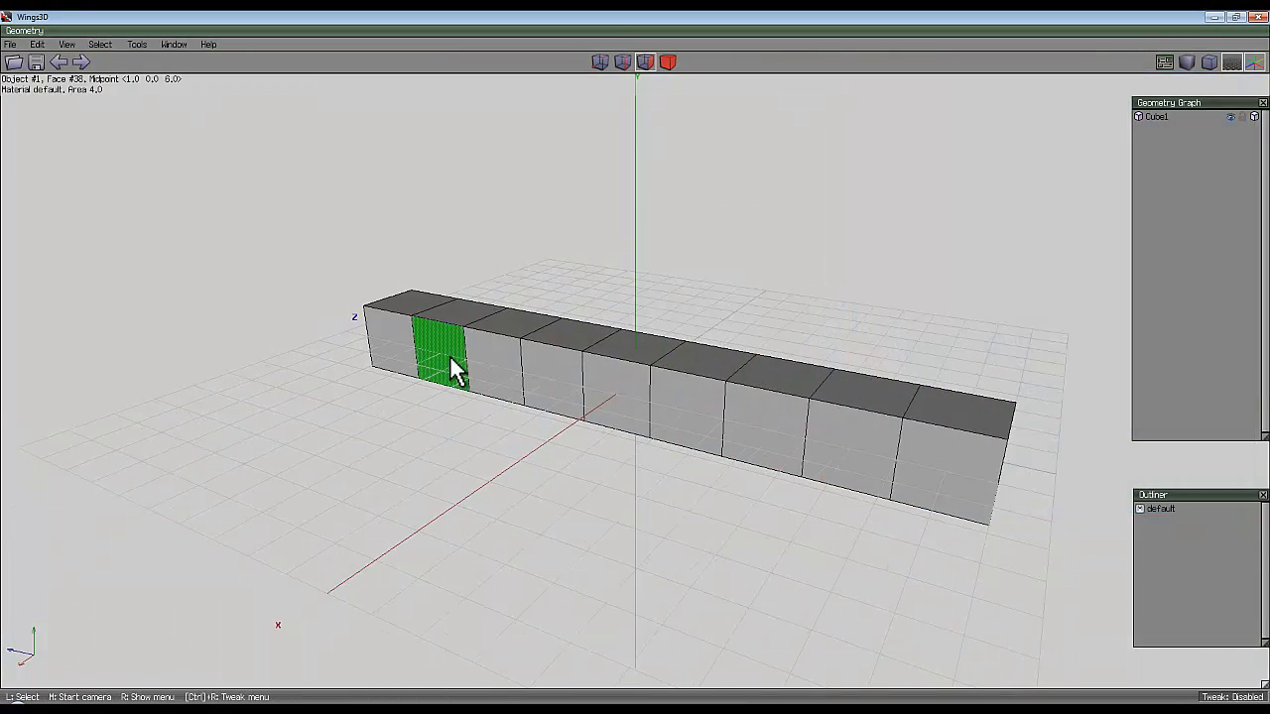
Step: Select all vertices of the bar and twist them 90° about the Z axis
{"action": "scroll", "coordinate": [634, 374], "scroll_direction": "down", "scroll_amount": 3}
{"action": "left_click", "coordinate": [668, 61]}
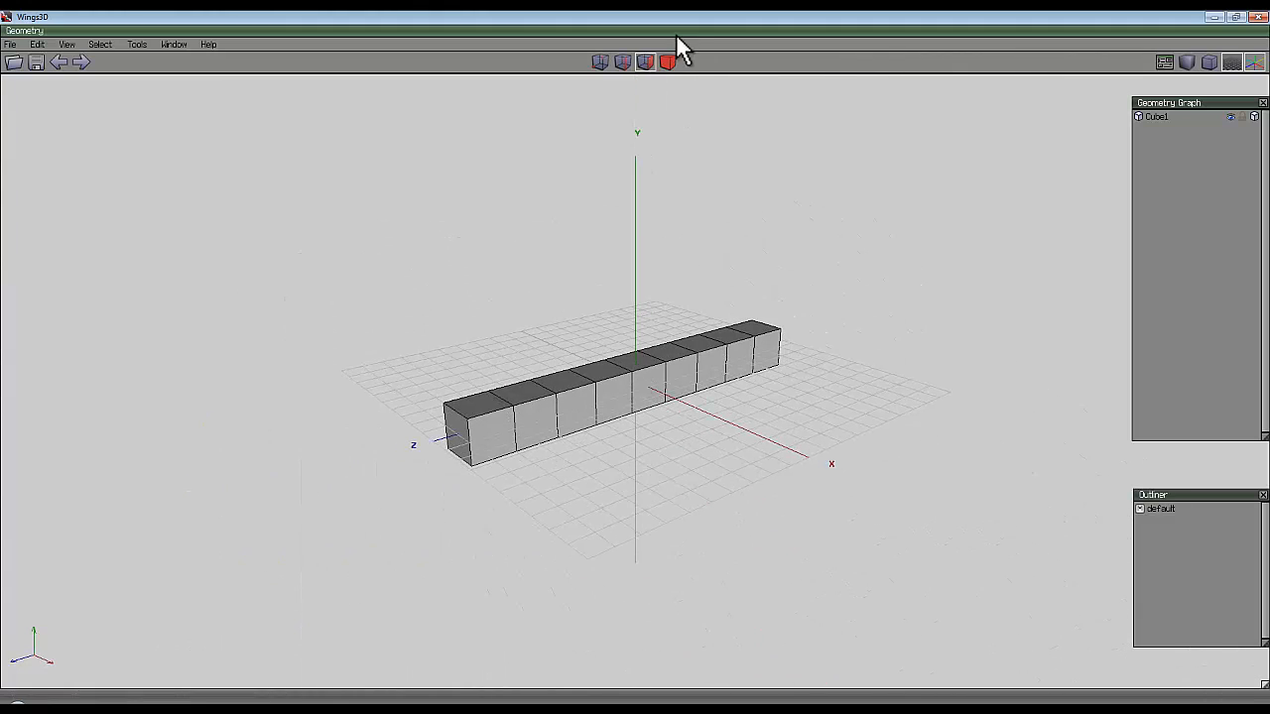
{"action": "left_click", "coordinate": [662, 372]}
{"action": "left_click", "coordinate": [592, 64]}
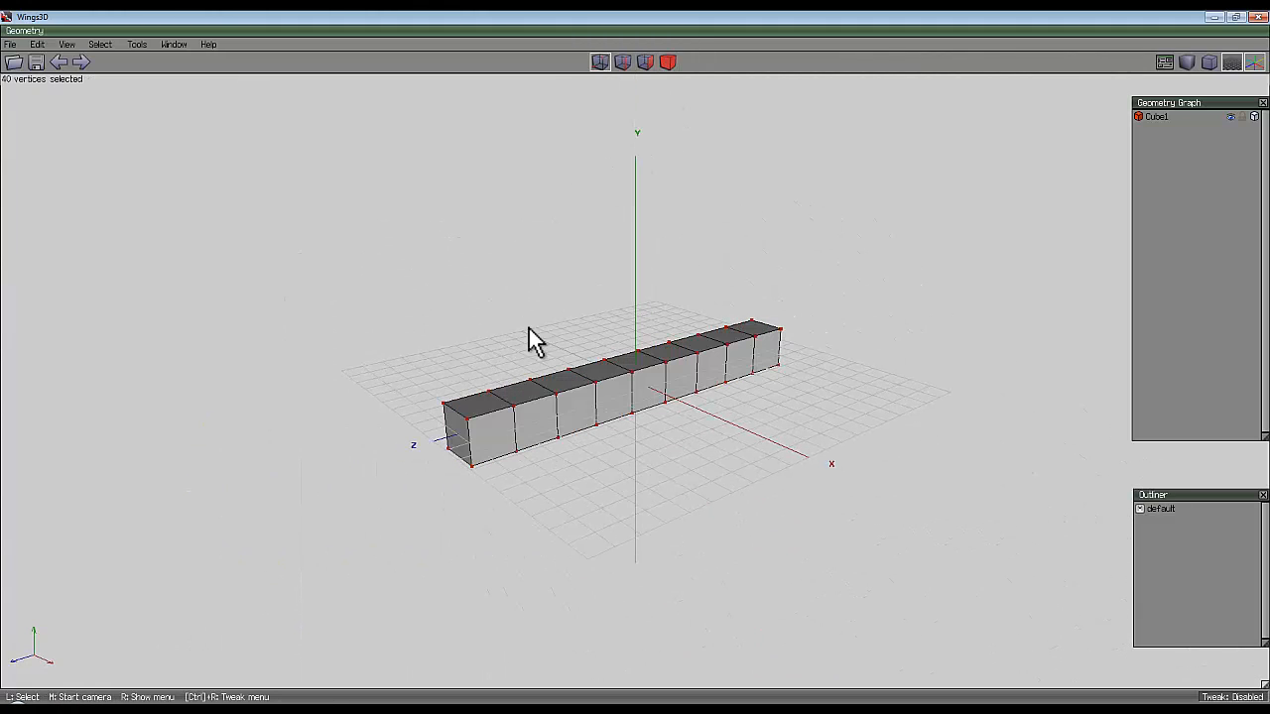
{"action": "right_click", "coordinate": [543, 206]}
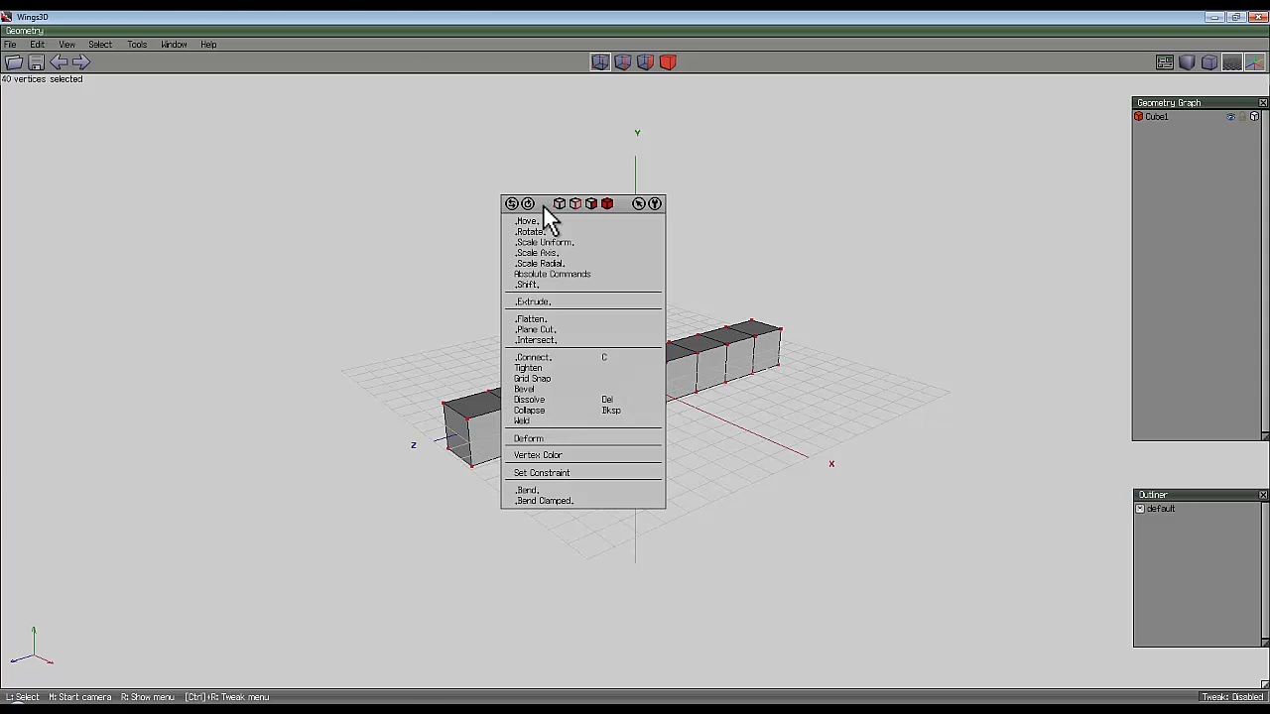
{"action": "left_click", "coordinate": [554, 449]}
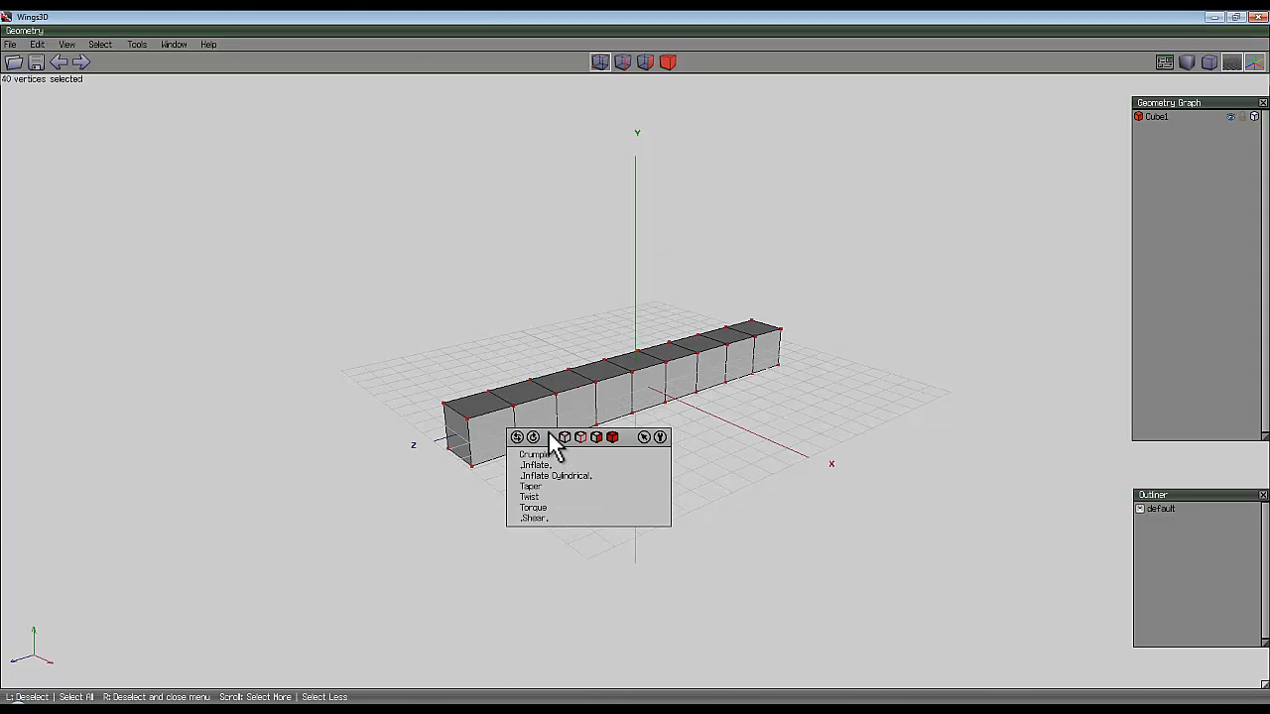
{"action": "left_click", "coordinate": [534, 498]}
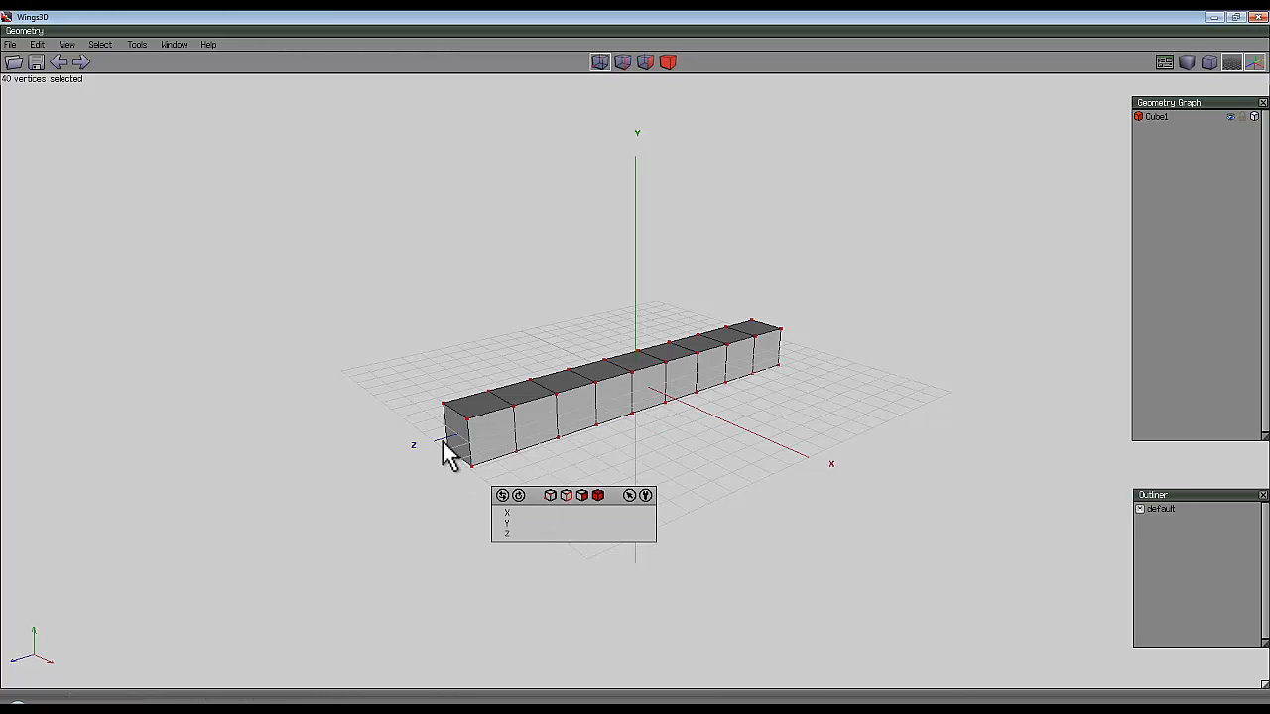
{"action": "left_click", "coordinate": [512, 535]}
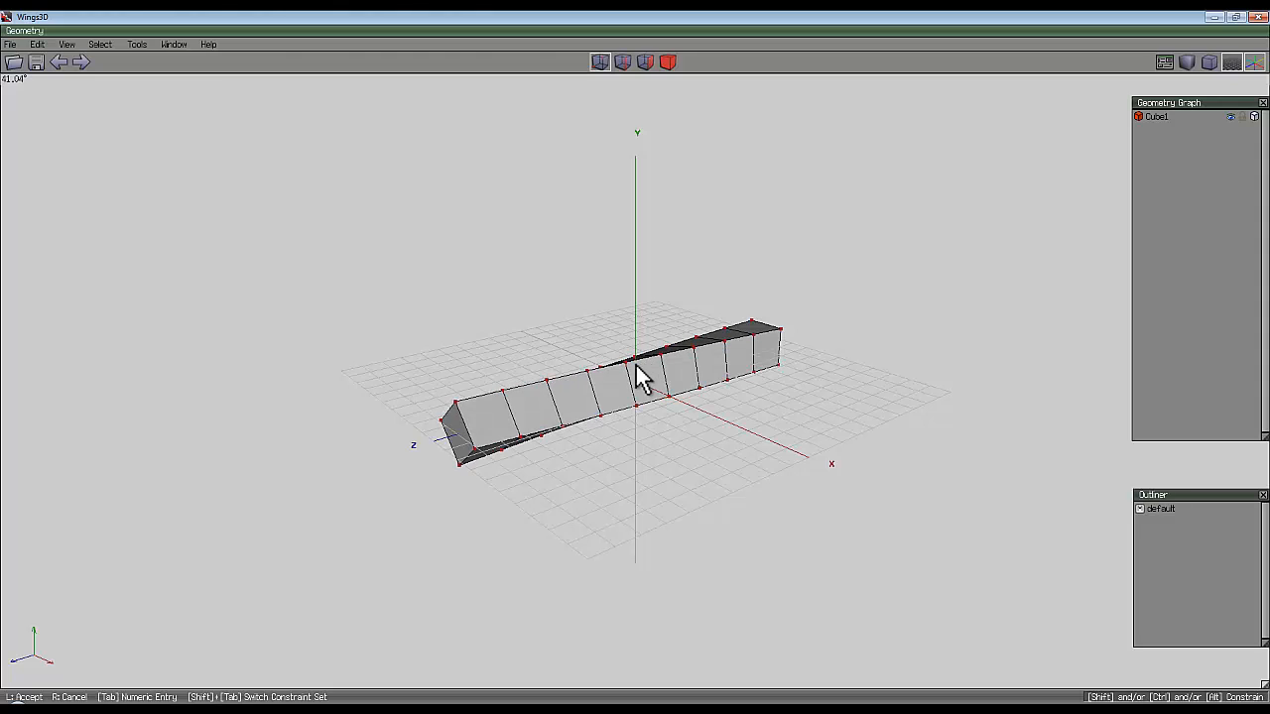
{"action": "key", "text": "Tab"}
{"action": "type", "text": "90"}
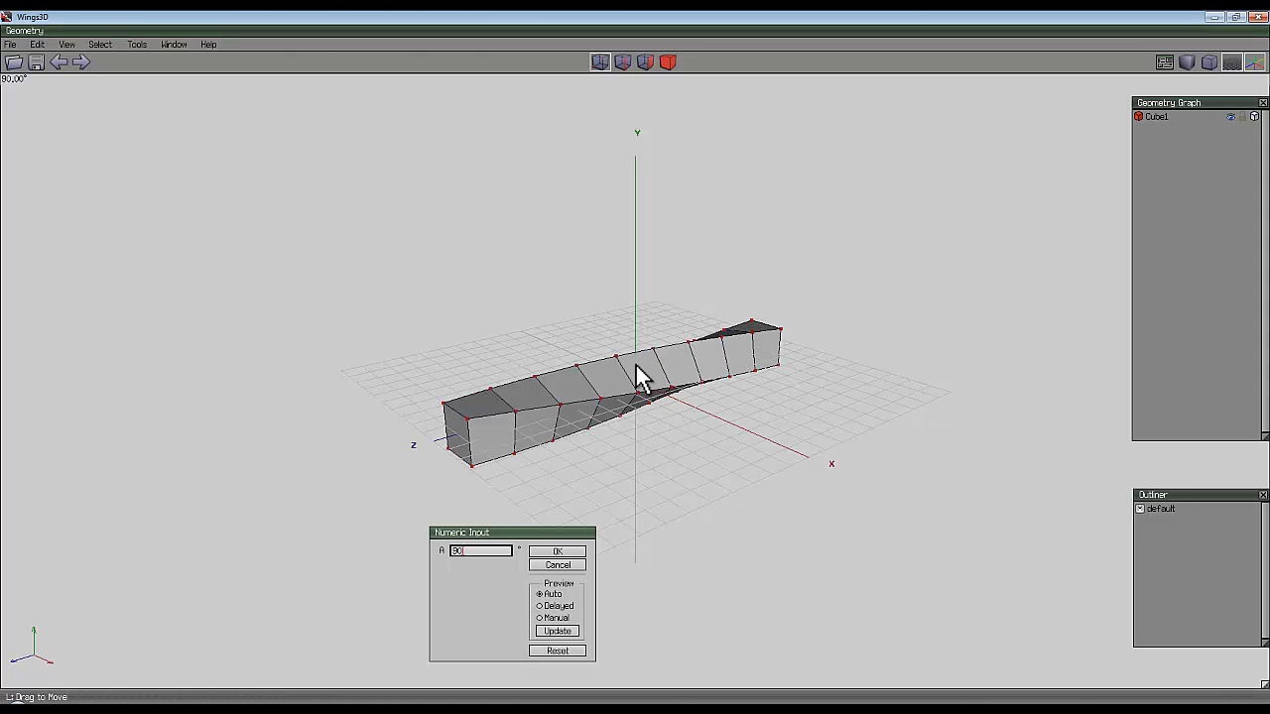
{"action": "key", "text": "Return"}
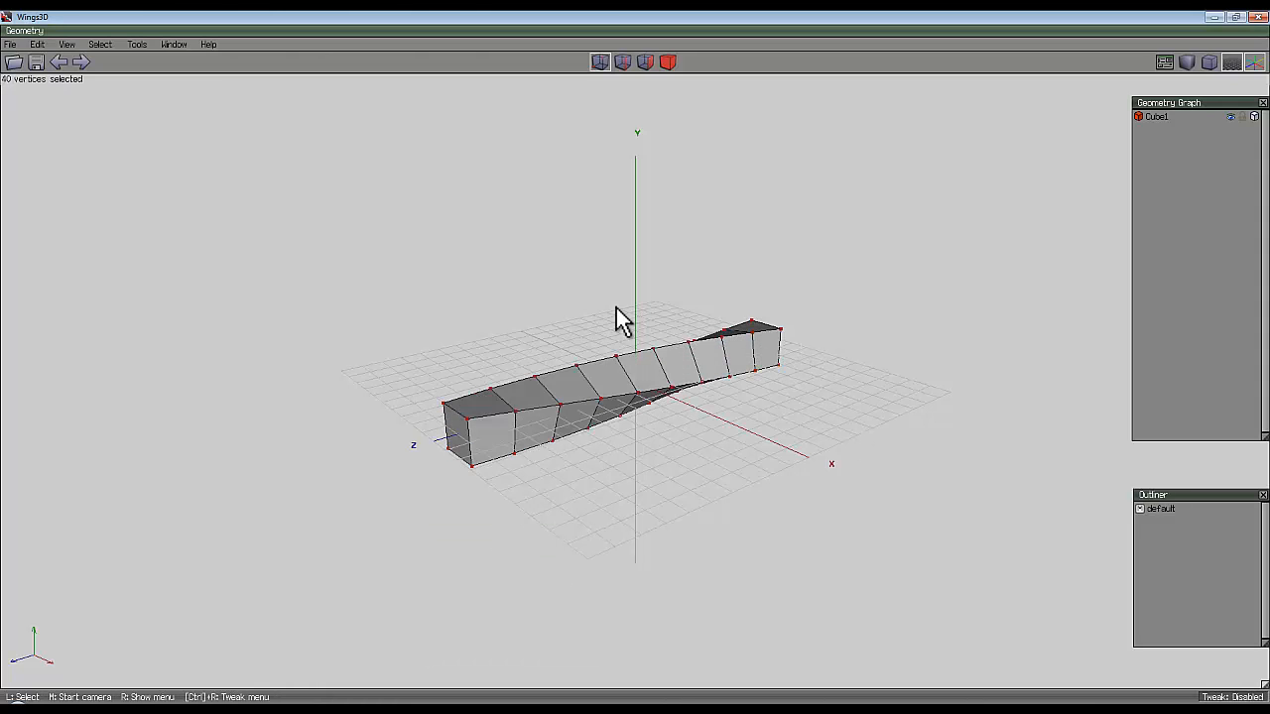
Step: Start Bend on all vertices and set the rod center to the midpoint between two opposite edges of the middle segment
{"action": "middle_click_drag", "start_coordinate": [638, 377], "coordinate": [638, 378]}
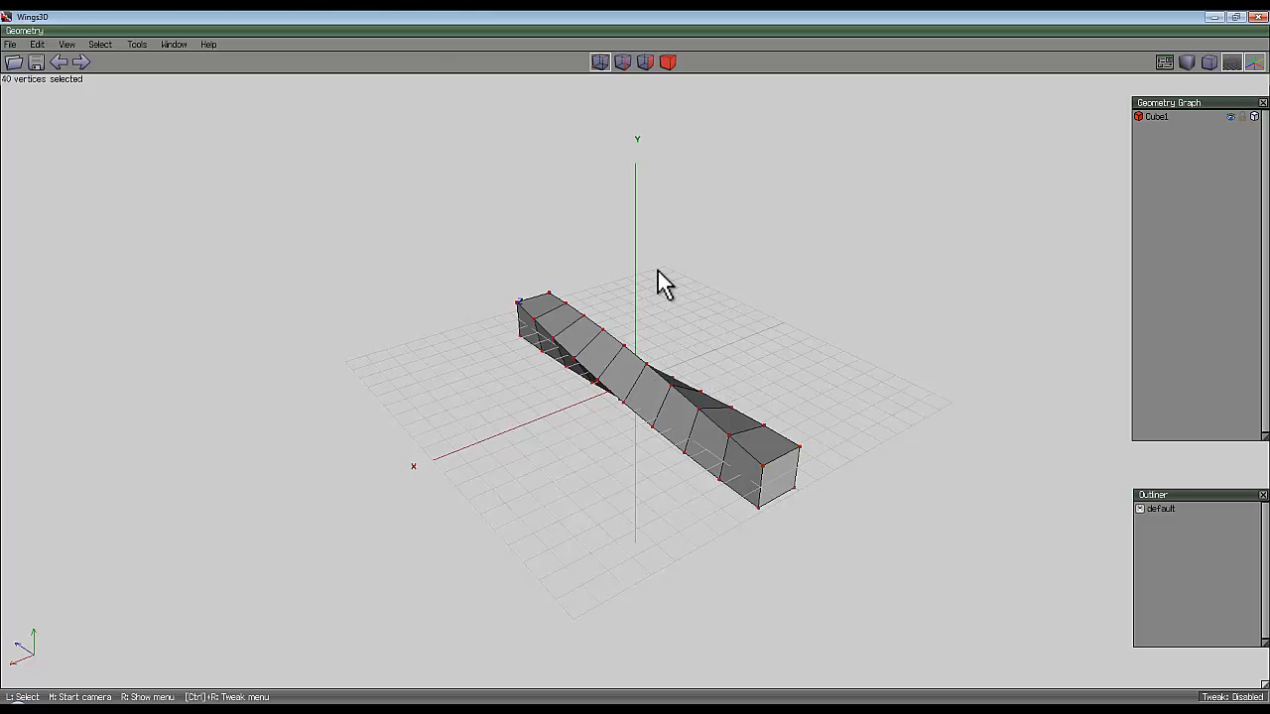
{"action": "right_click", "coordinate": [585, 218]}
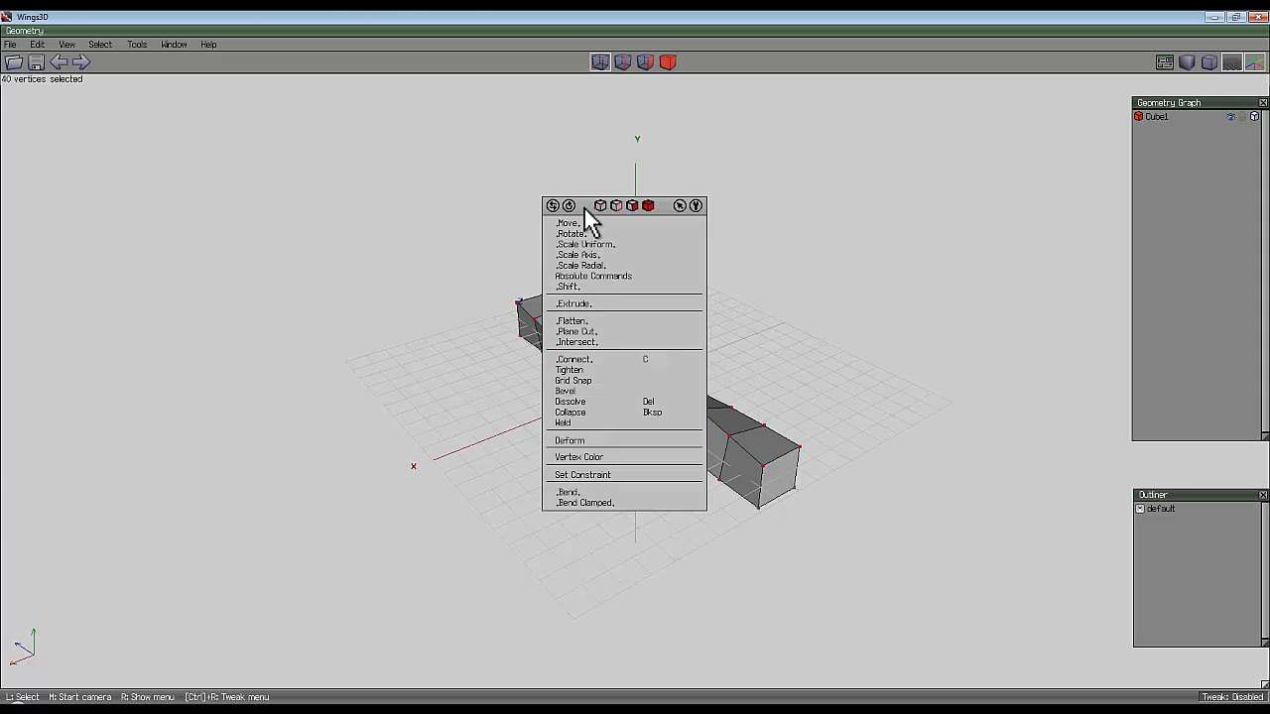
{"action": "left_click", "coordinate": [587, 494]}
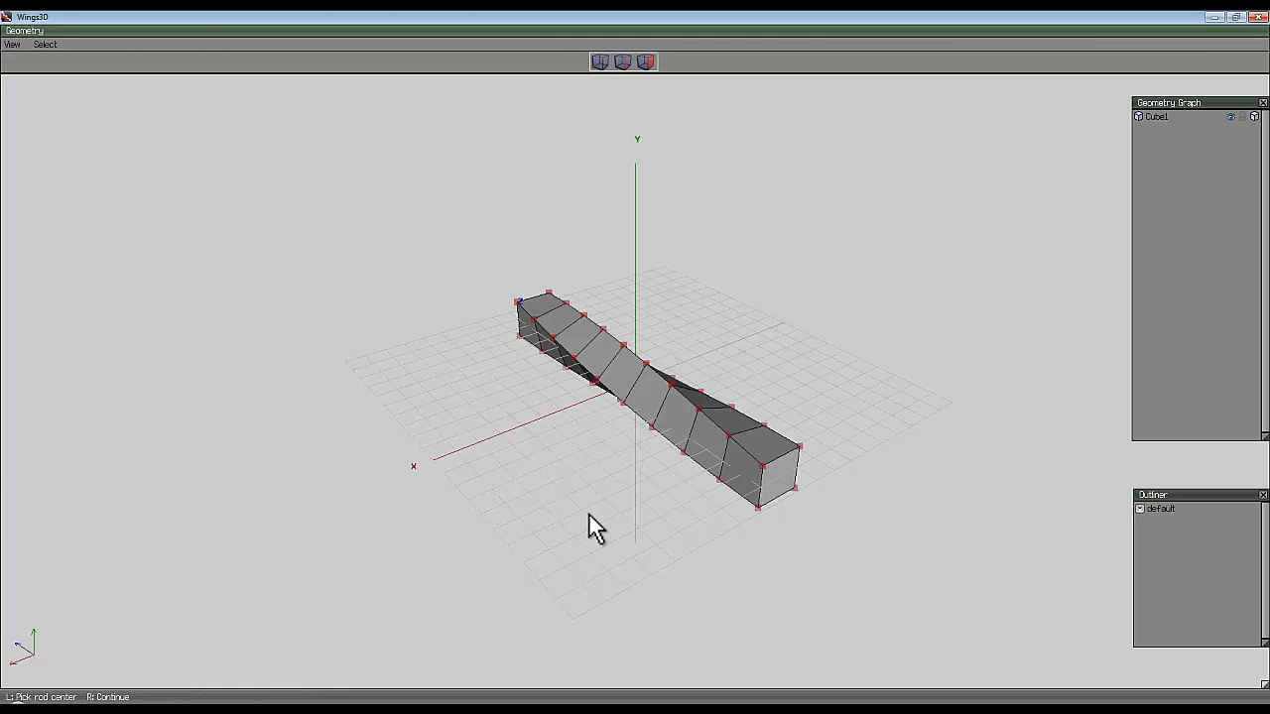
{"action": "left_click", "coordinate": [612, 392]}
{"action": "middle_click", "coordinate": [736, 304]}
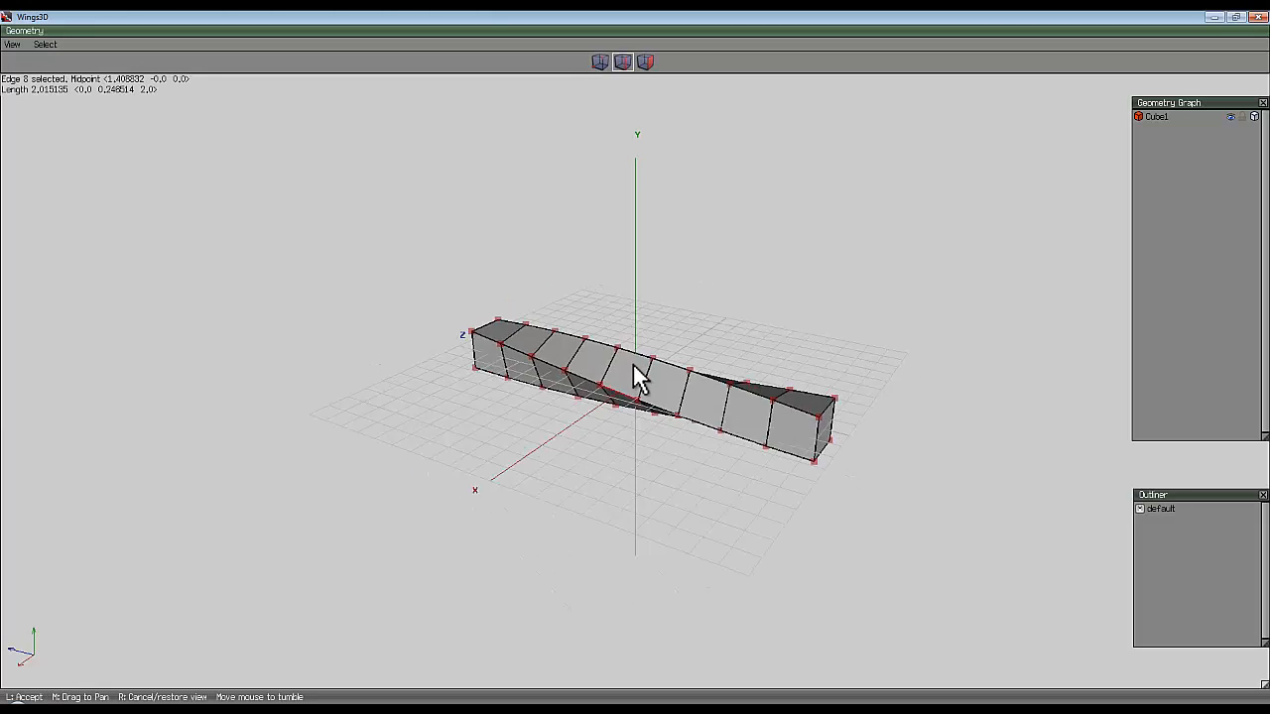
{"action": "left_click", "coordinate": [633, 363]}
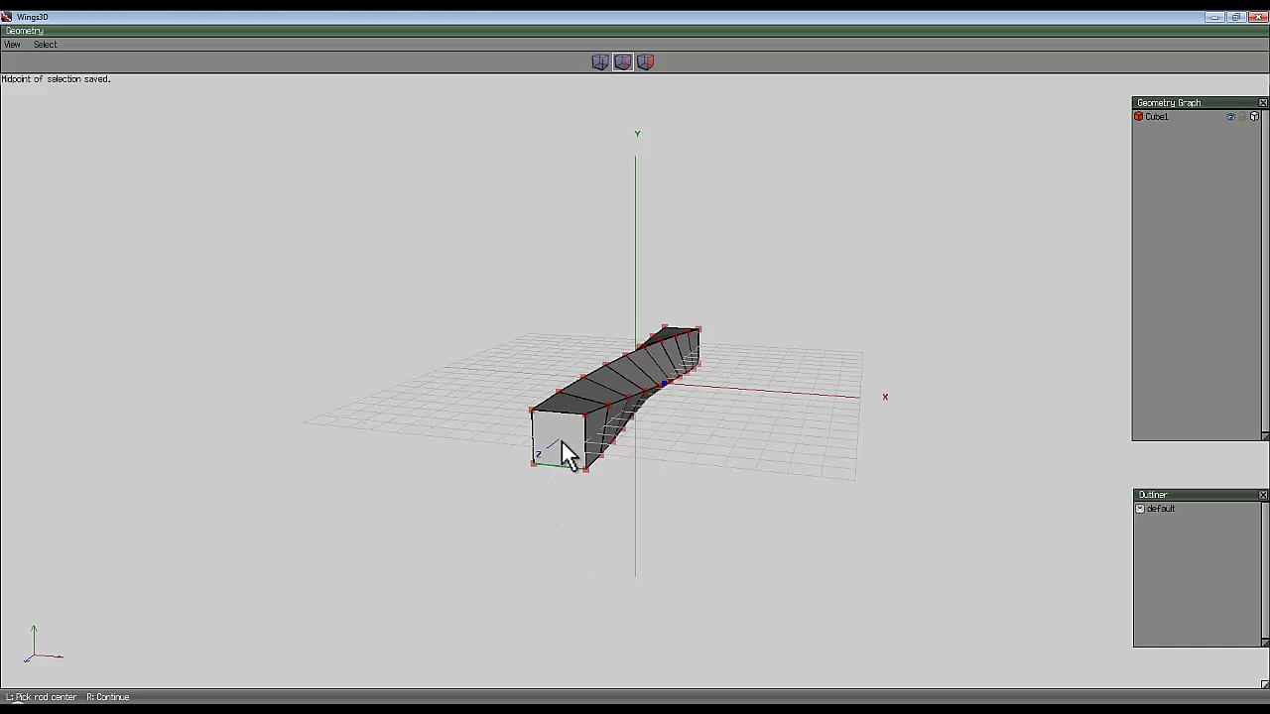
{"action": "right_click", "coordinate": [506, 258]}
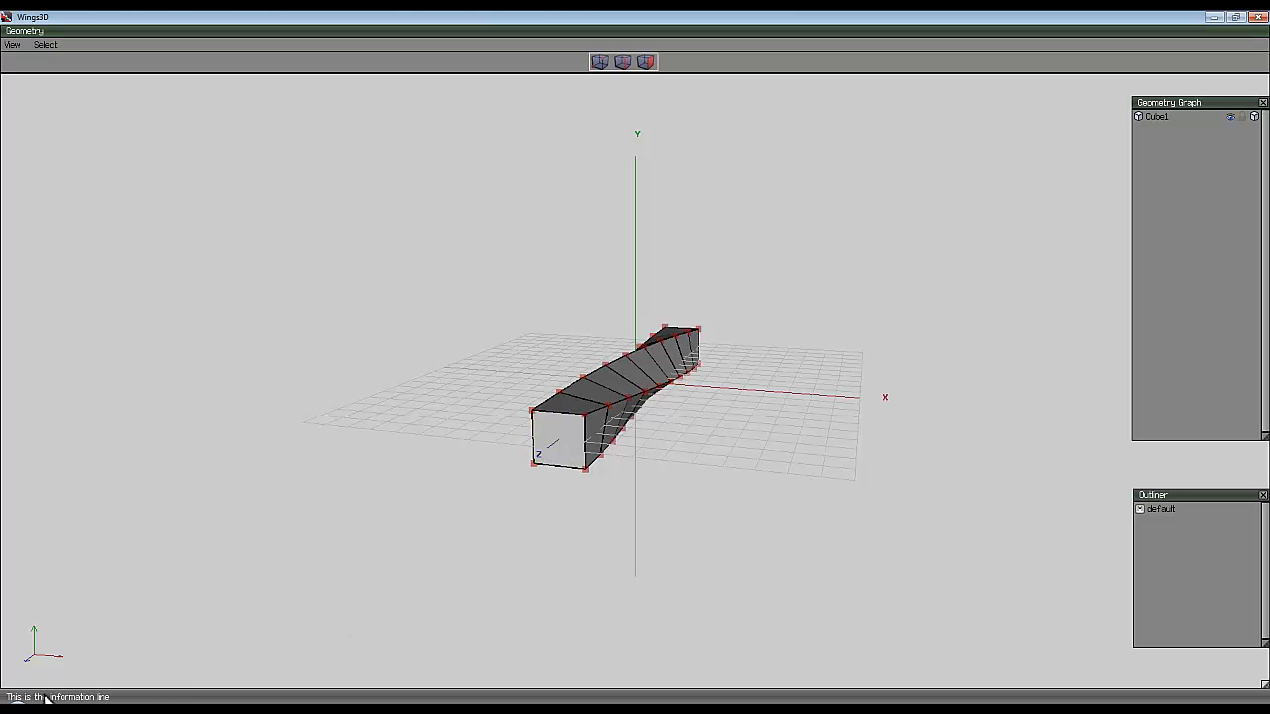
Step: Set the bar's end face as the rod top and the direction between two opposite middle edges as the bend normal
{"action": "left_click", "coordinate": [564, 450]}
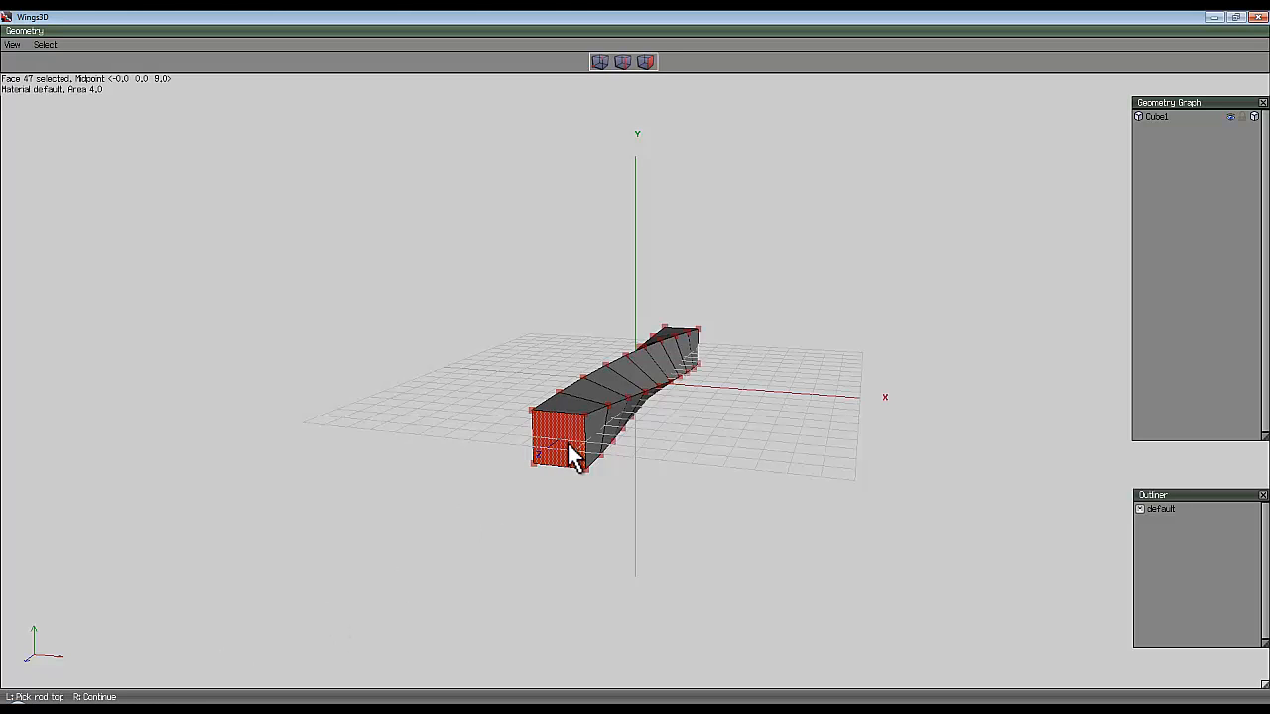
{"action": "right_click", "coordinate": [548, 256]}
{"action": "middle_click", "coordinate": [527, 268]}
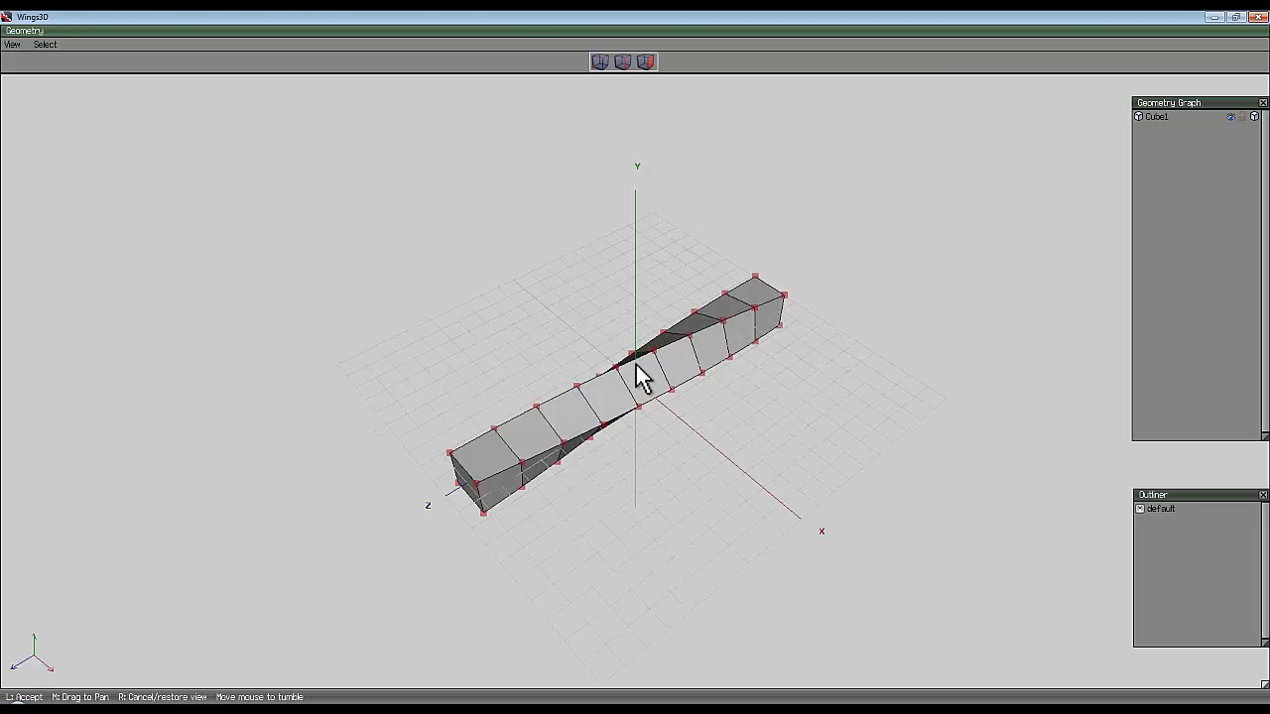
{"action": "left_click", "coordinate": [711, 353]}
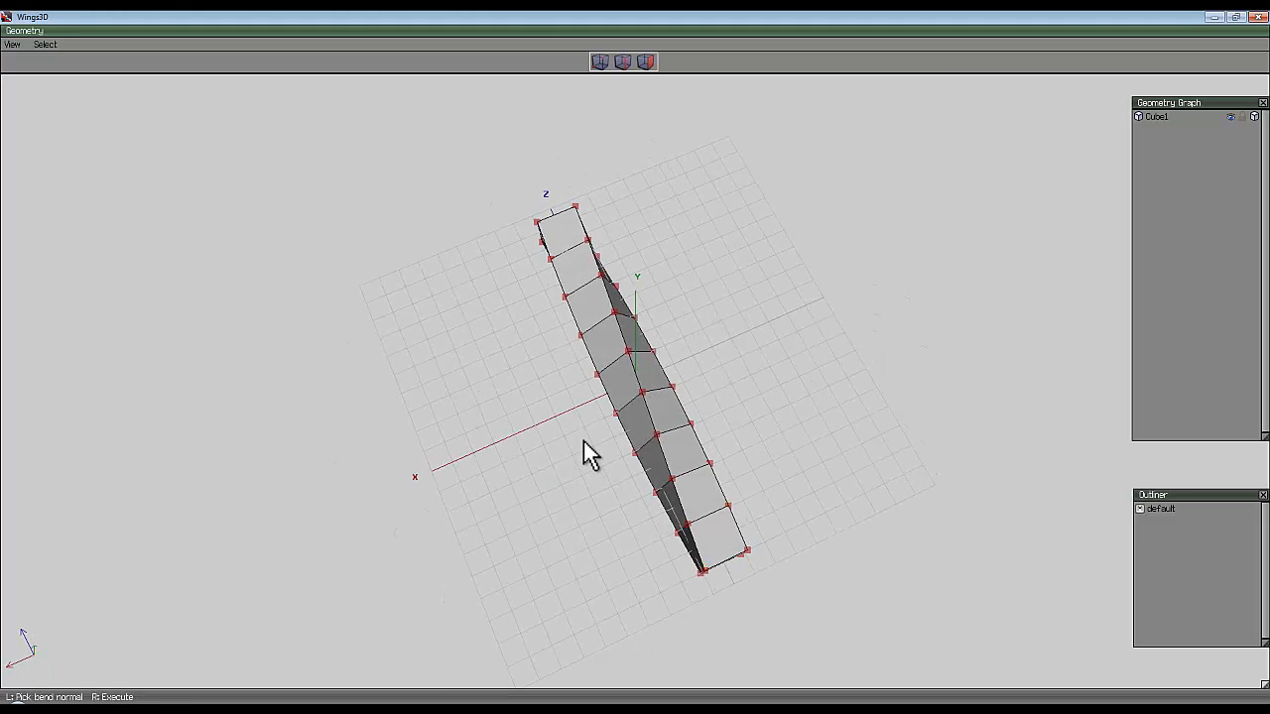
{"action": "left_click", "coordinate": [609, 395]}
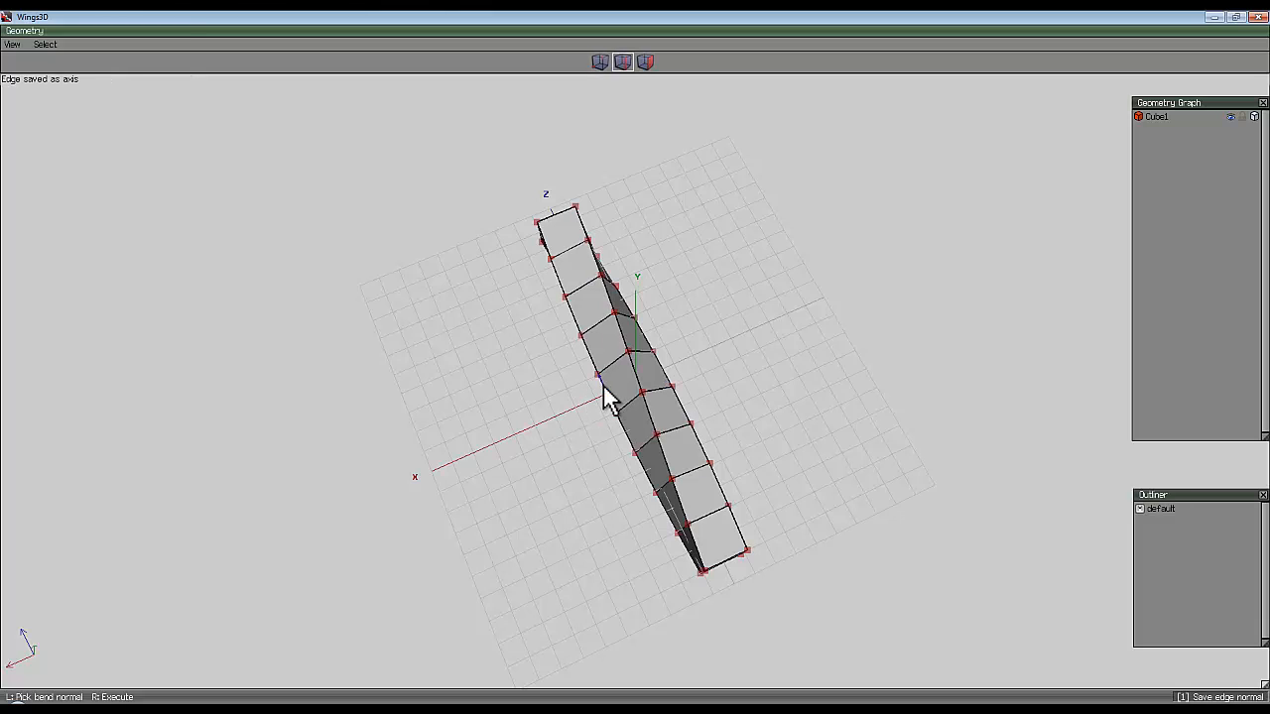
{"action": "left_click", "coordinate": [662, 378]}
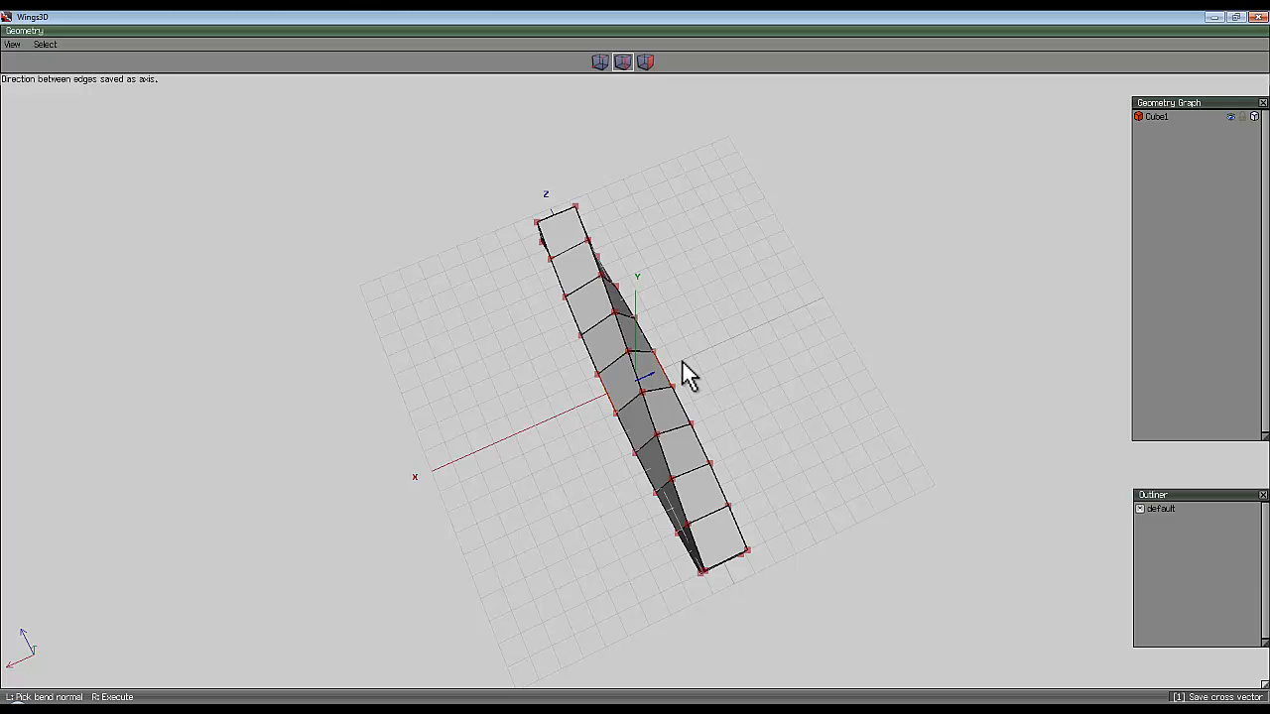
{"action": "middle_click_drag", "start_coordinate": [802, 311], "coordinate": [641, 374]}
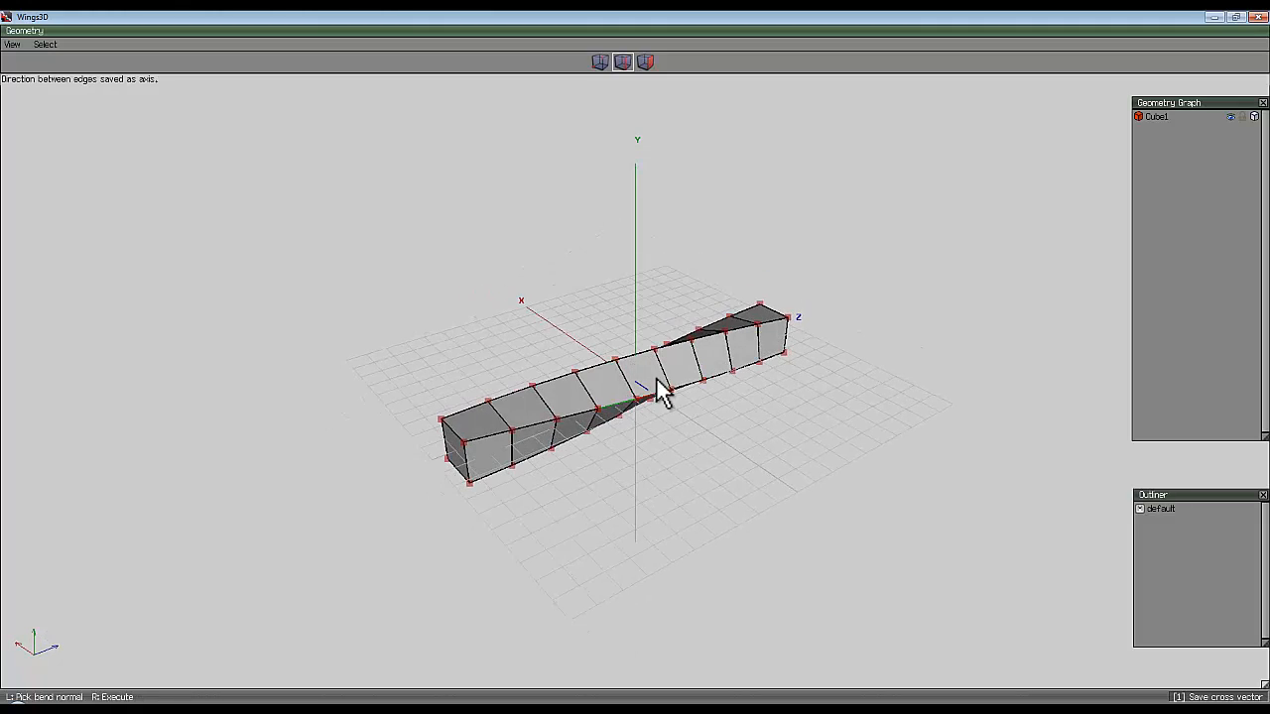
Step: Execute the bend at -180° to close the twisted bar into a ring
{"action": "right_click", "coordinate": [621, 229]}
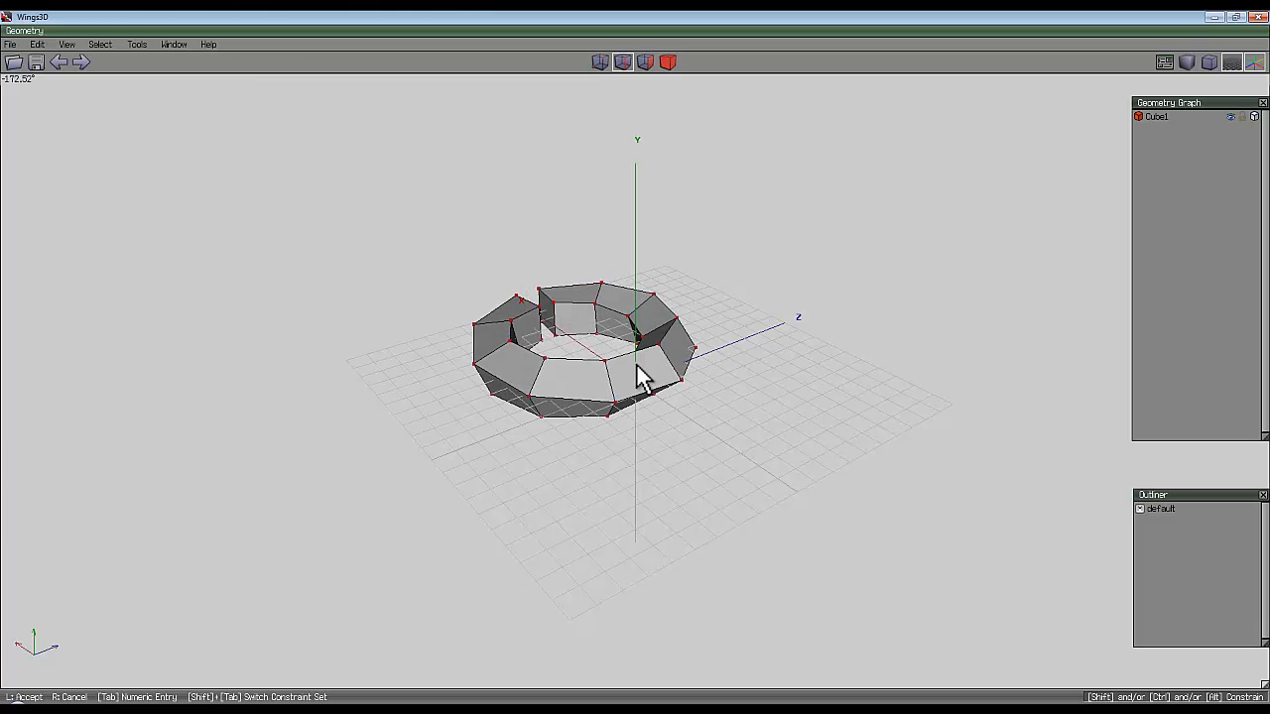
{"action": "key", "text": "Tab"}
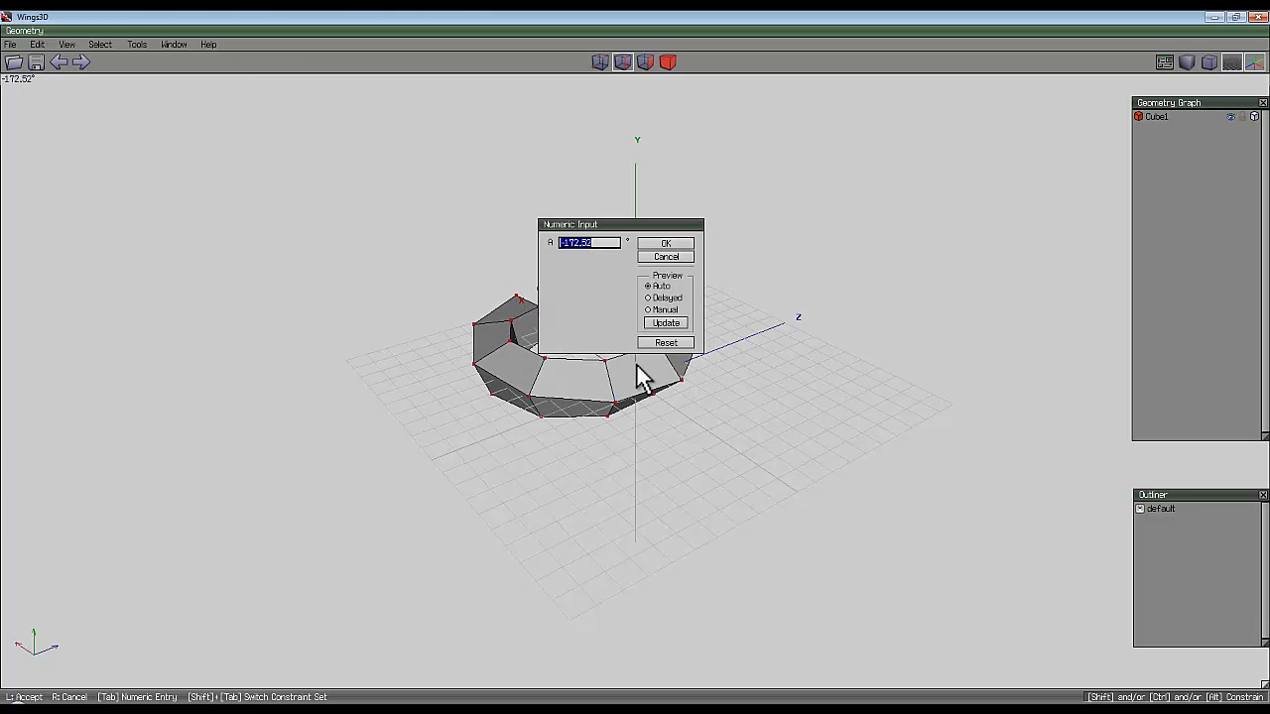
{"action": "type", "text": "-180"}
{"action": "key", "text": "Return"}
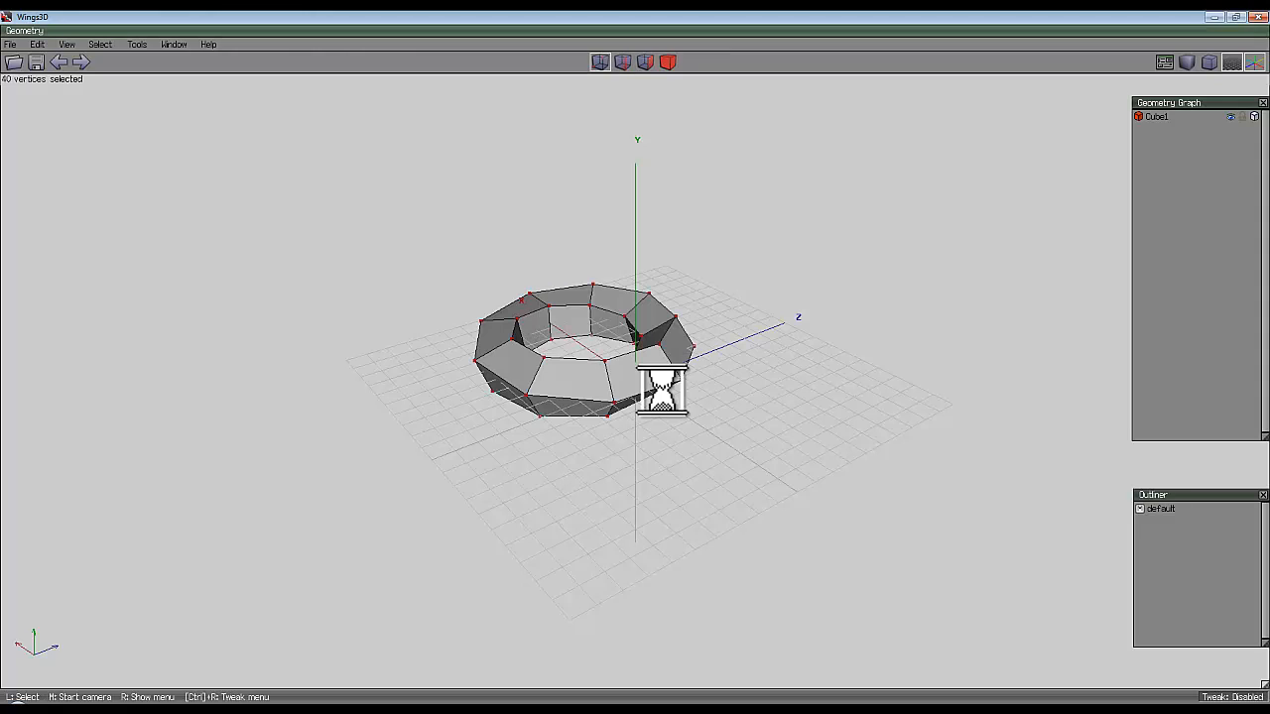
Step: Weld the ring's two meeting ends together in body selection mode
{"action": "left_click", "coordinate": [668, 61]}
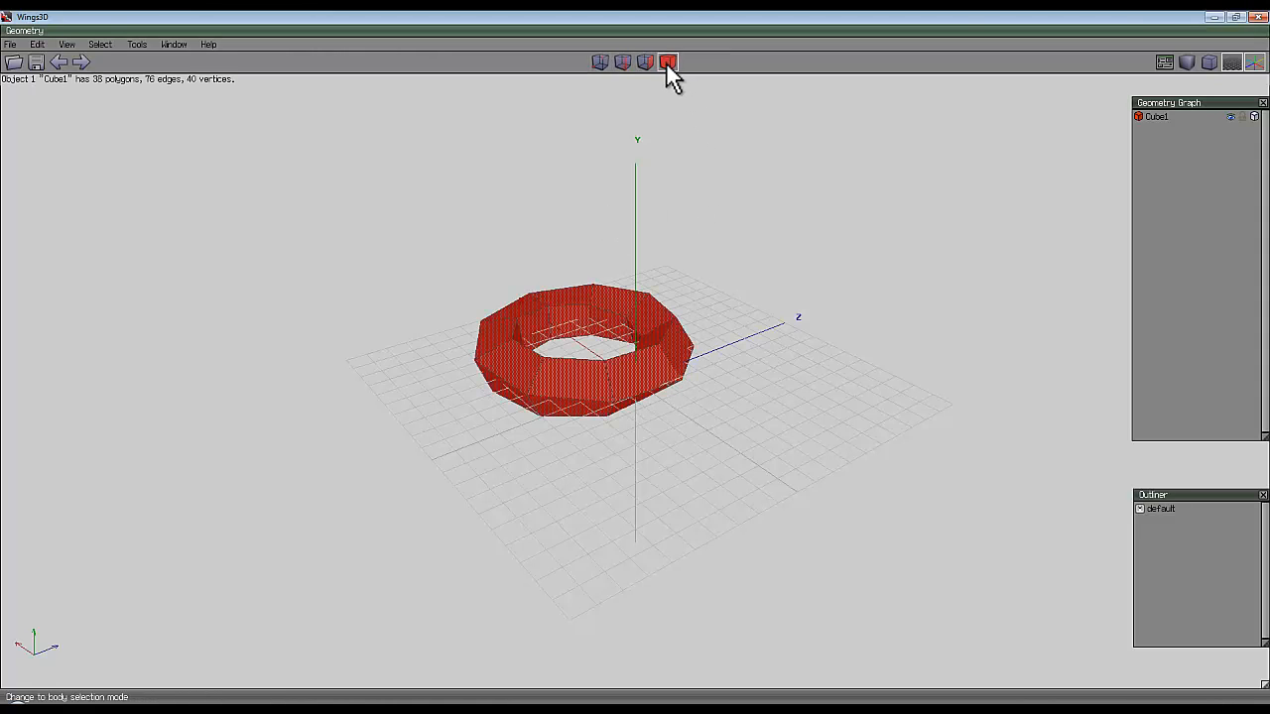
{"action": "right_click", "coordinate": [727, 191]}
{"action": "left_click", "coordinate": [725, 380]}
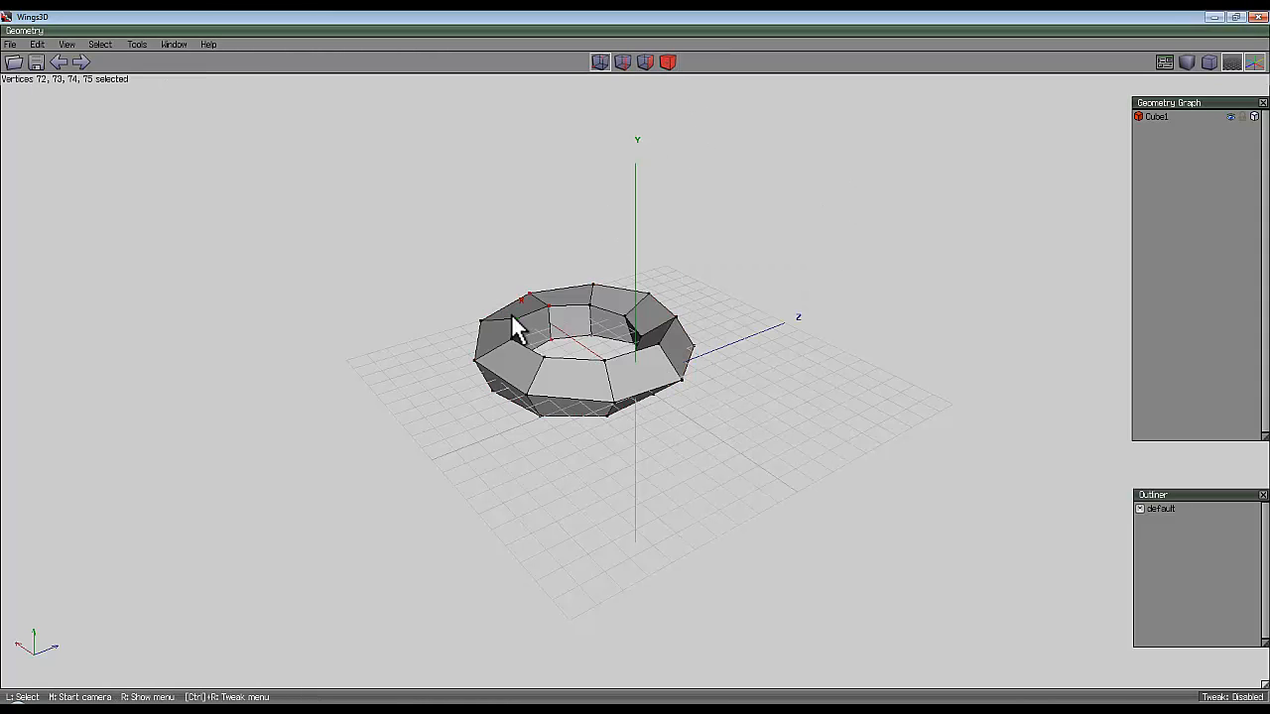
Step: Bevel the continuous lengthwise edge loop around the twisted ring by about 0.73
{"action": "middle_click", "coordinate": [680, 203]}
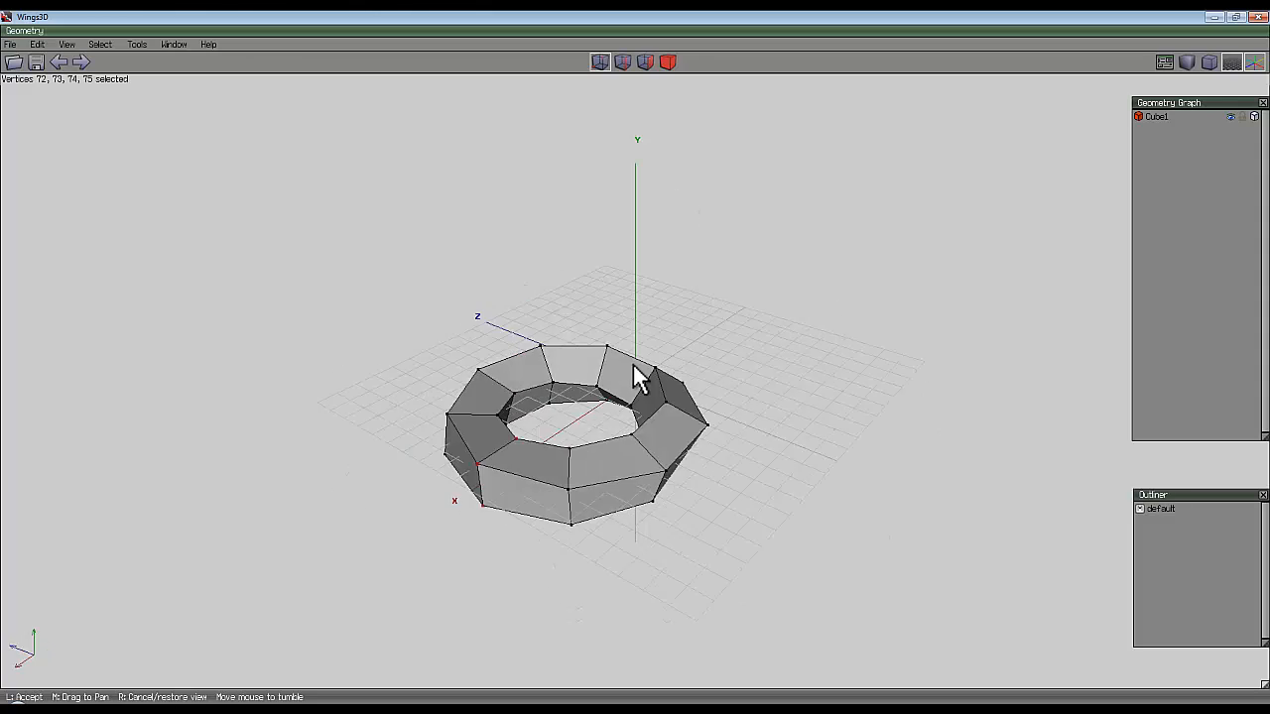
{"action": "left_click", "coordinate": [637, 366]}
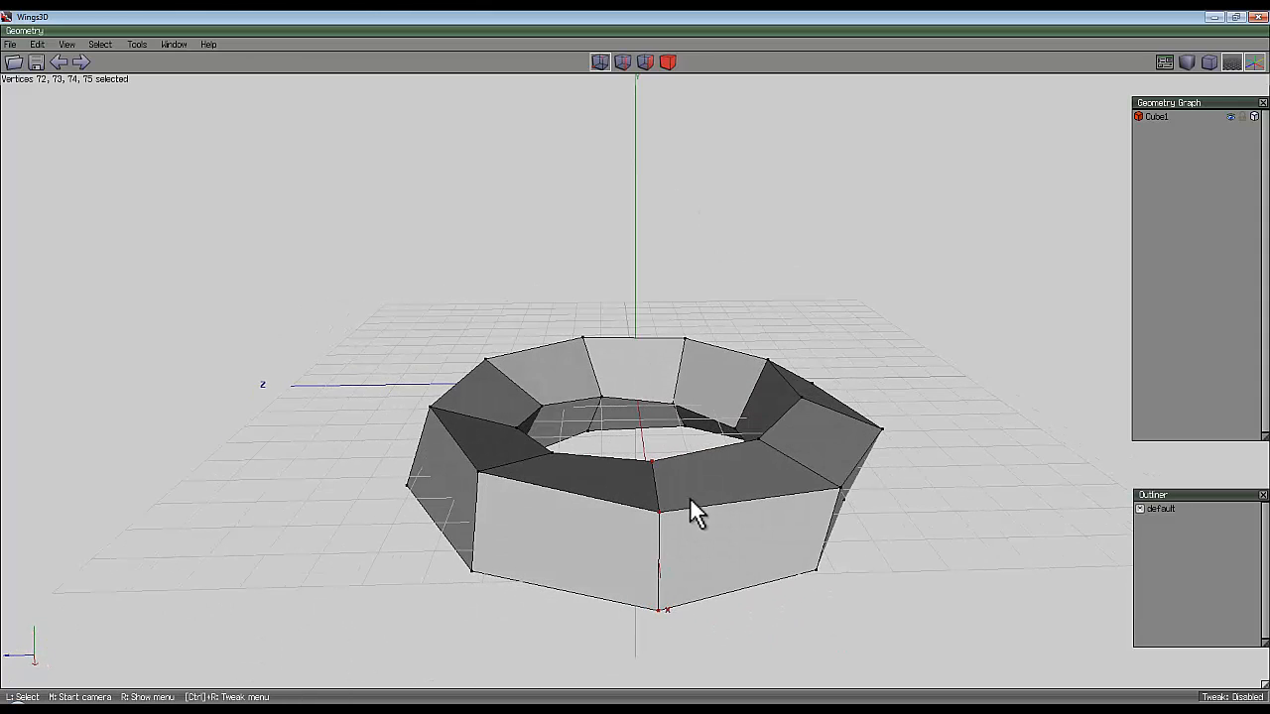
{"action": "scroll", "coordinate": [670, 234], "scroll_direction": "down", "scroll_amount": 4}
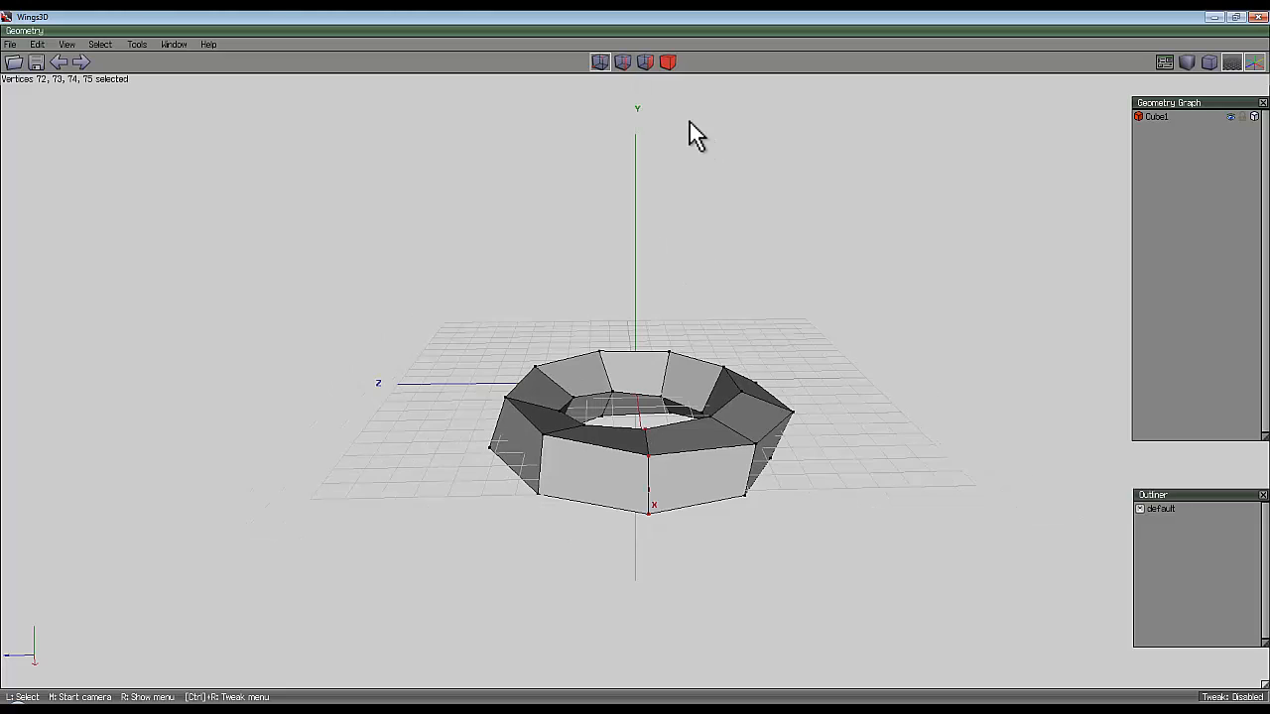
{"action": "left_click", "coordinate": [614, 65]}
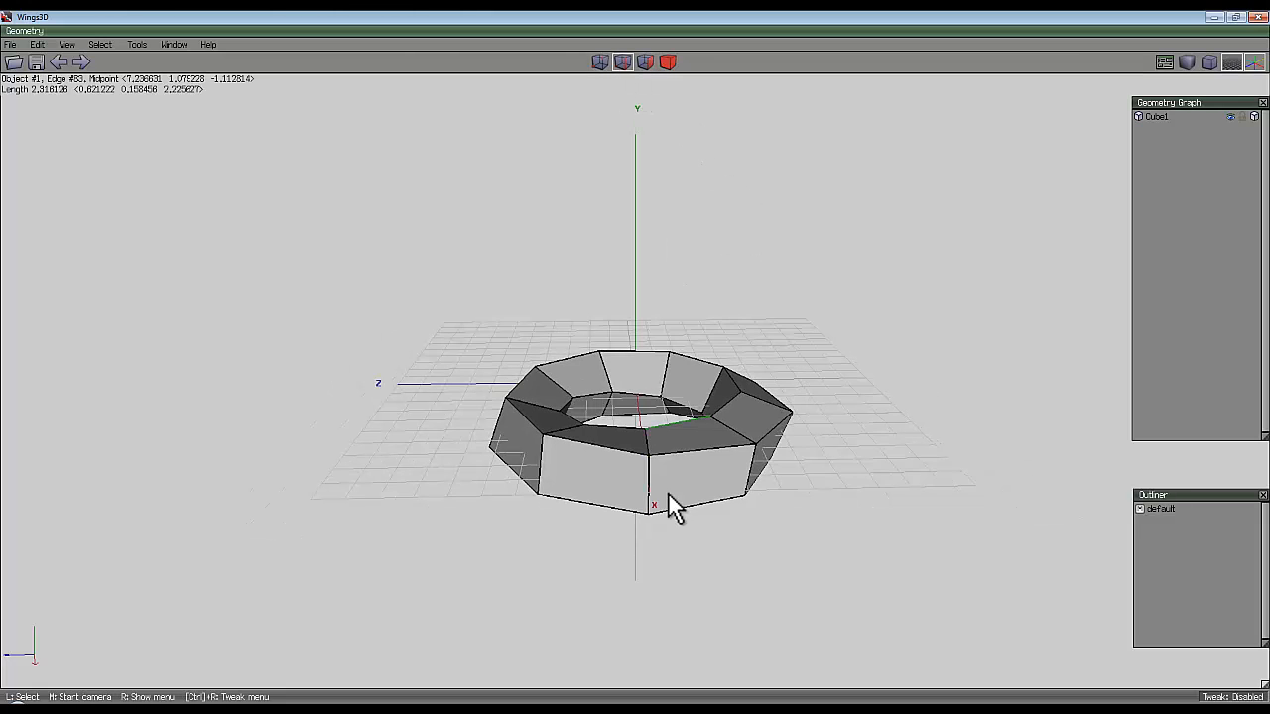
{"action": "left_click", "coordinate": [688, 454]}
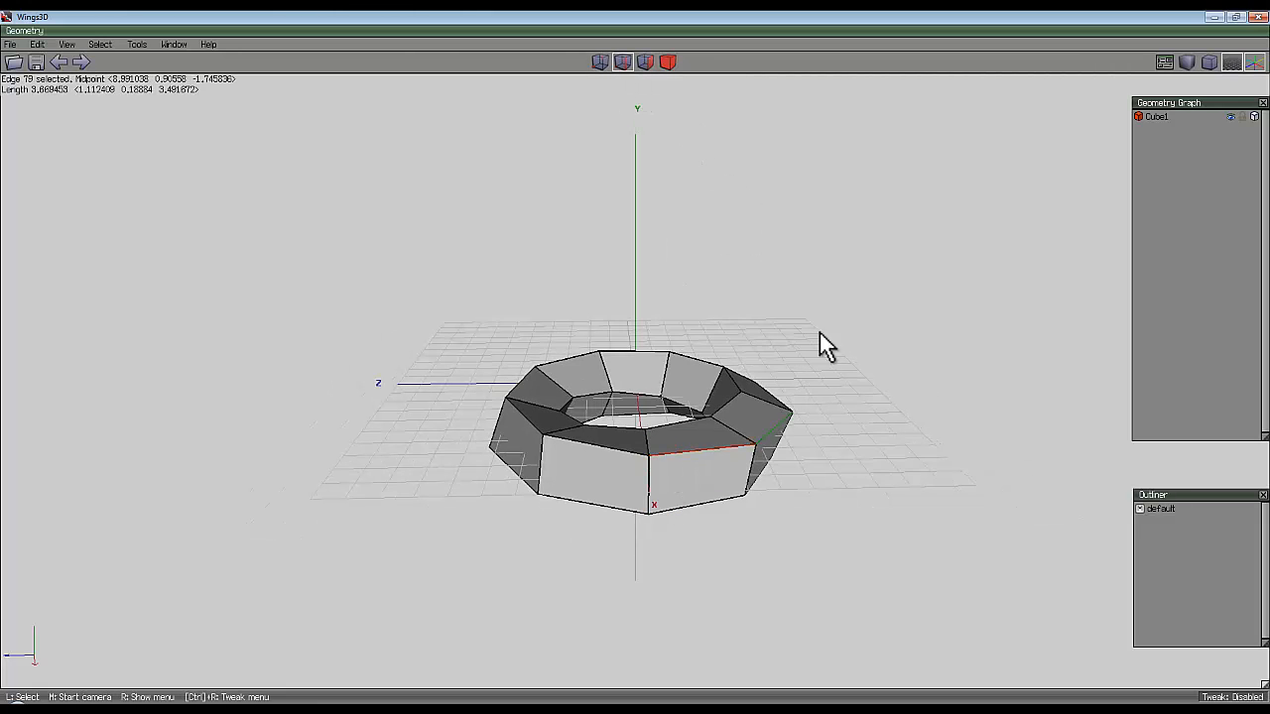
{"action": "middle_click", "coordinate": [636, 365]}
{"action": "left_click", "coordinate": [741, 298]}
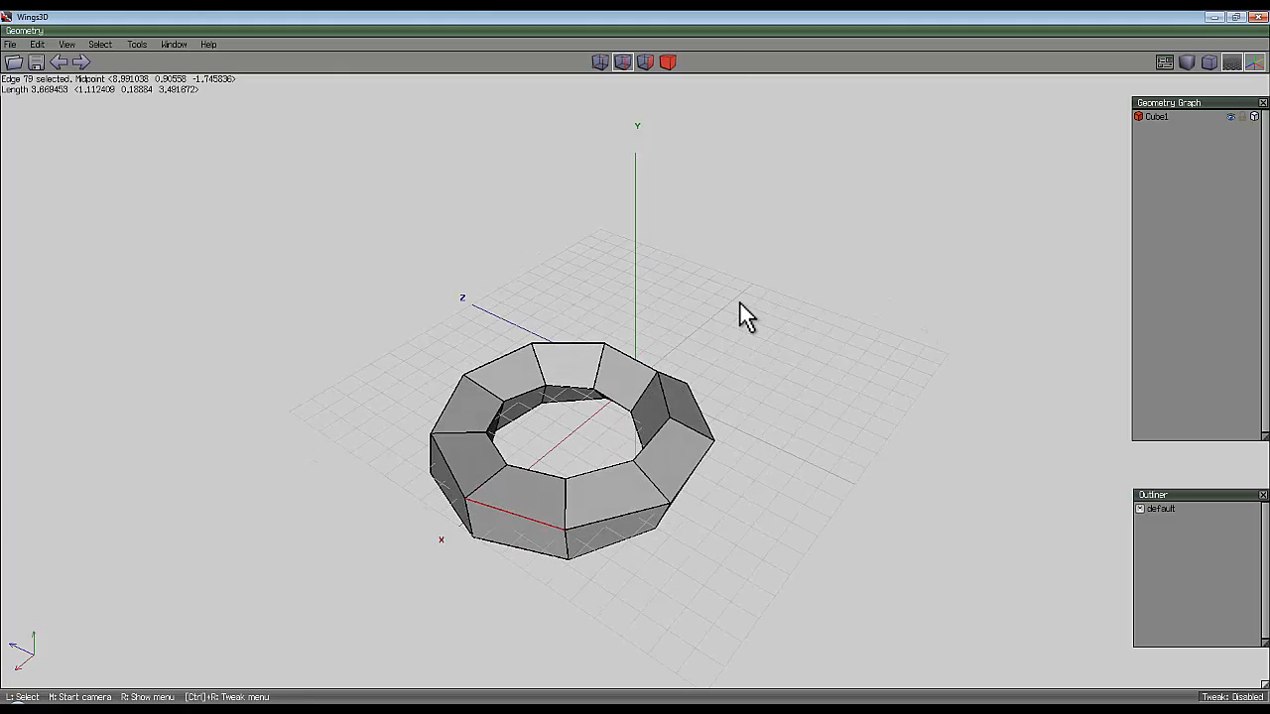
{"action": "key", "text": "l"}
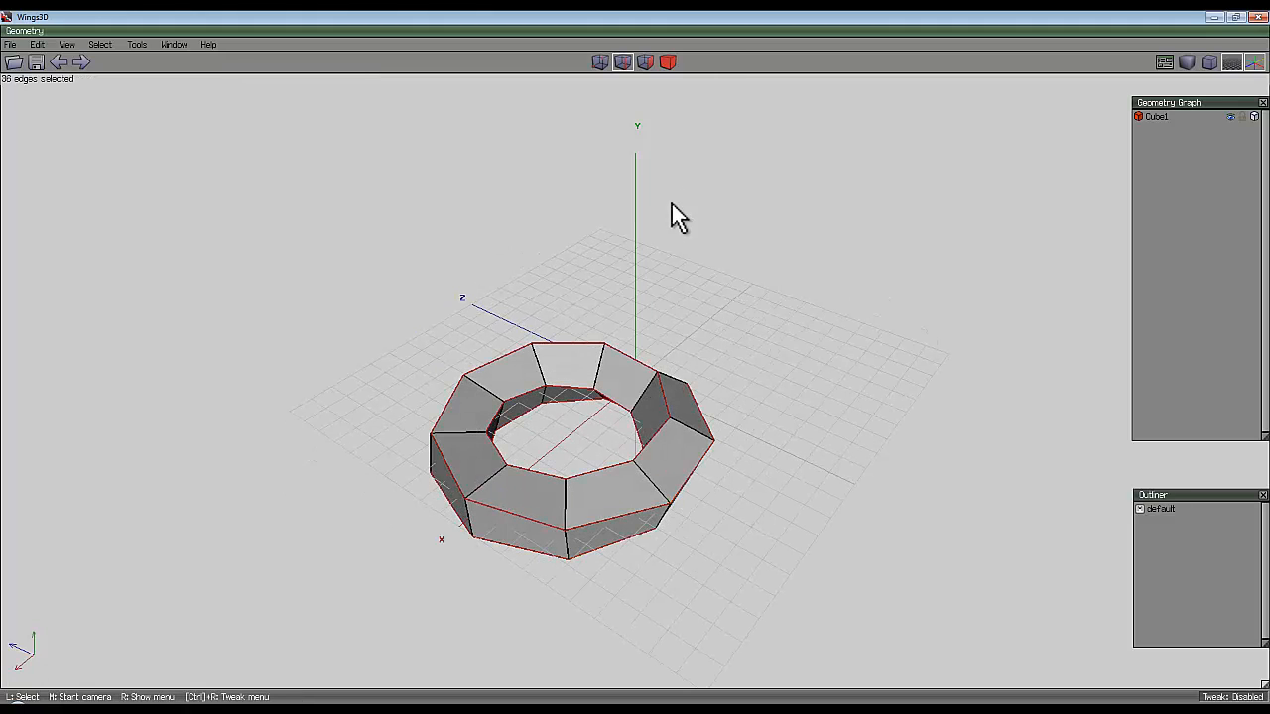
{"action": "right_click", "coordinate": [732, 155]}
{"action": "left_click", "coordinate": [730, 349]}
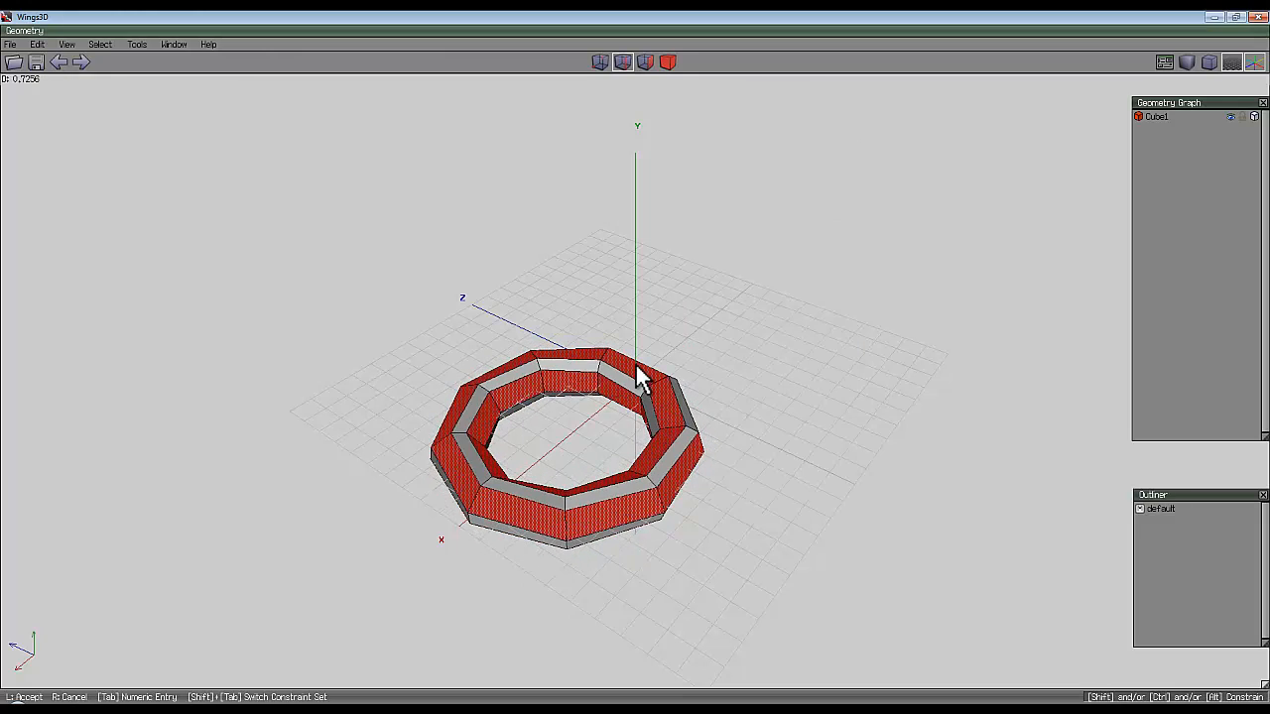
{"action": "left_click", "coordinate": [638, 376]}
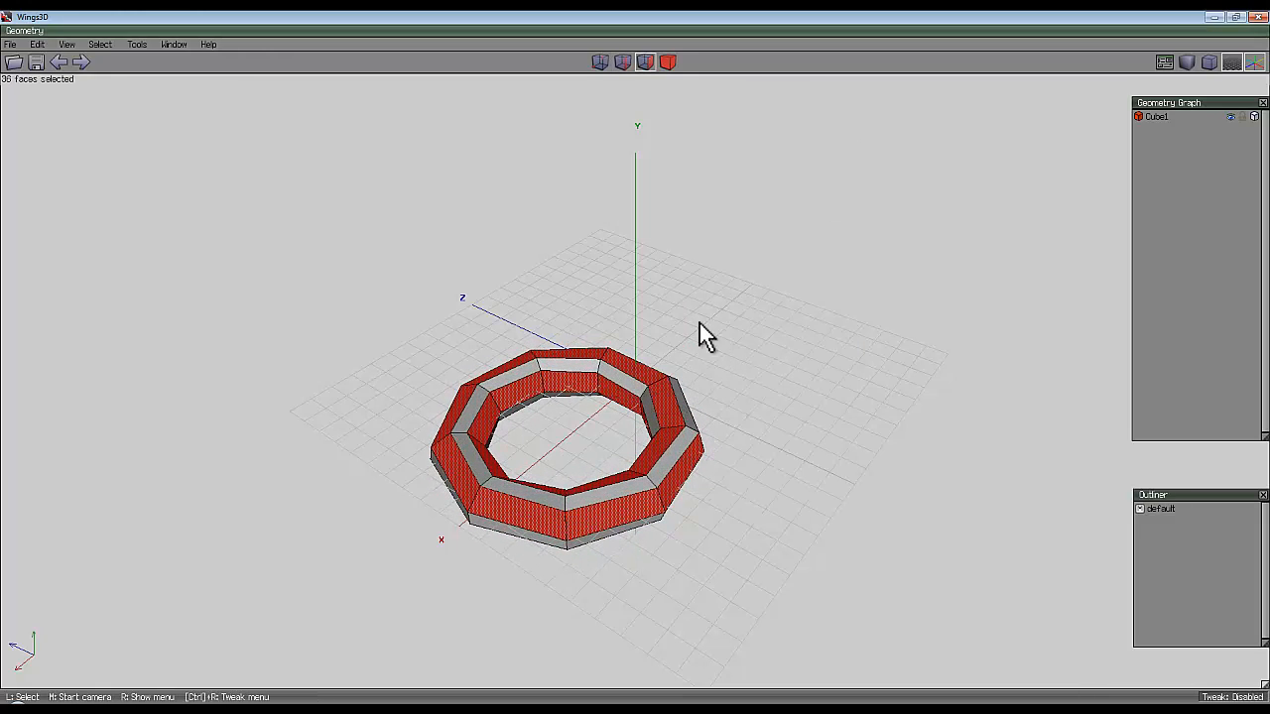
Step: Extrude the beveled strip faces along their normals by about 0.97
{"action": "right_click", "coordinate": [693, 250]}
{"action": "left_click", "coordinate": [698, 349]}
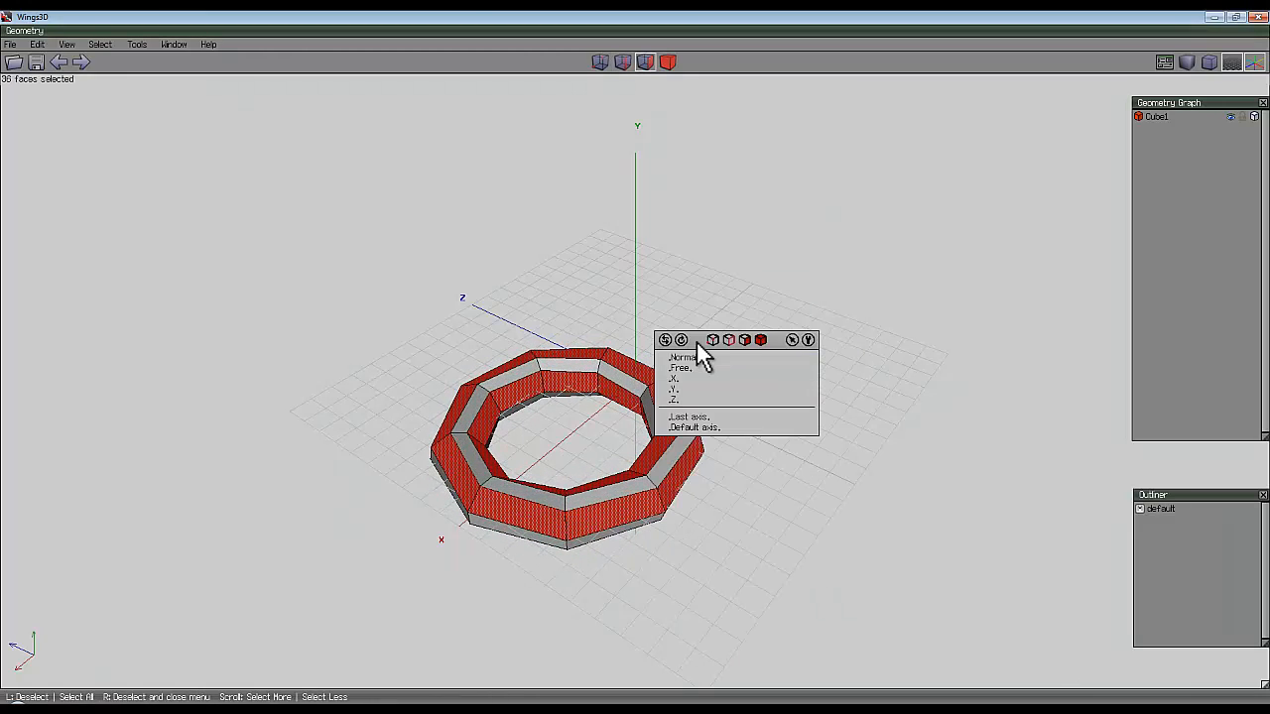
{"action": "left_click", "coordinate": [689, 359]}
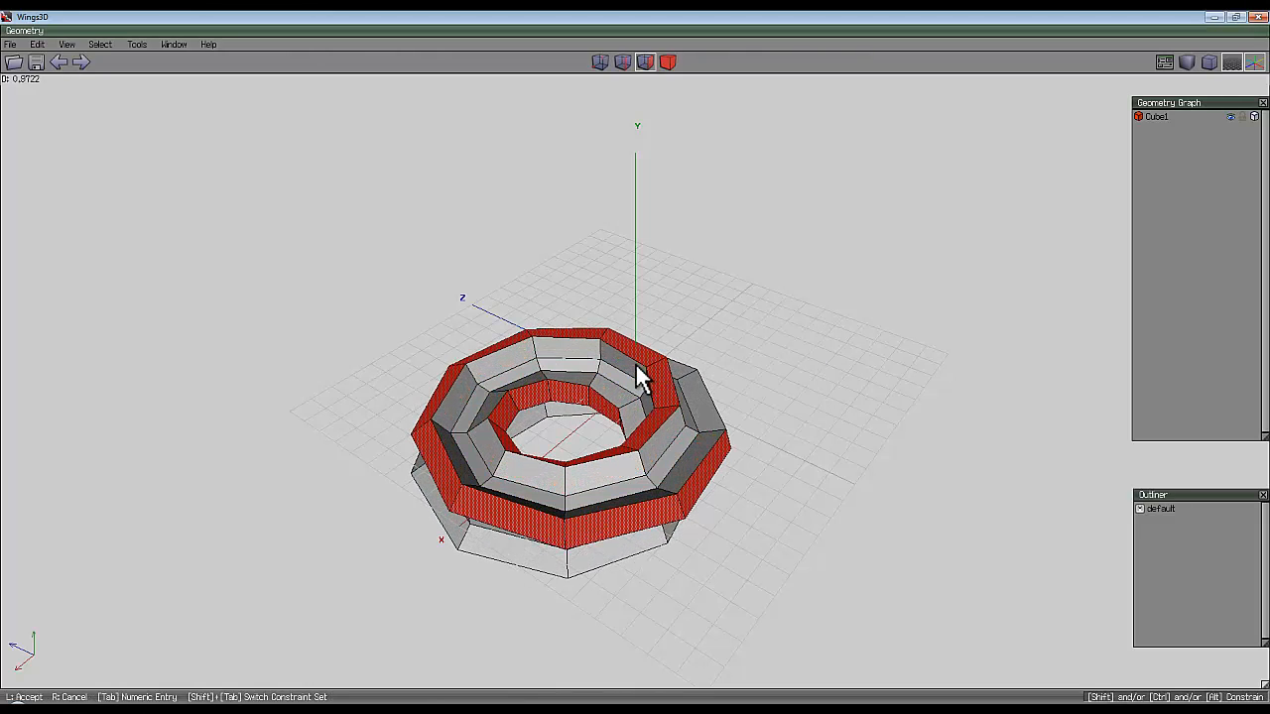
Step: Extract the selected strip faces along their normals and hide the extracted object
{"action": "right_click", "coordinate": [700, 218]}
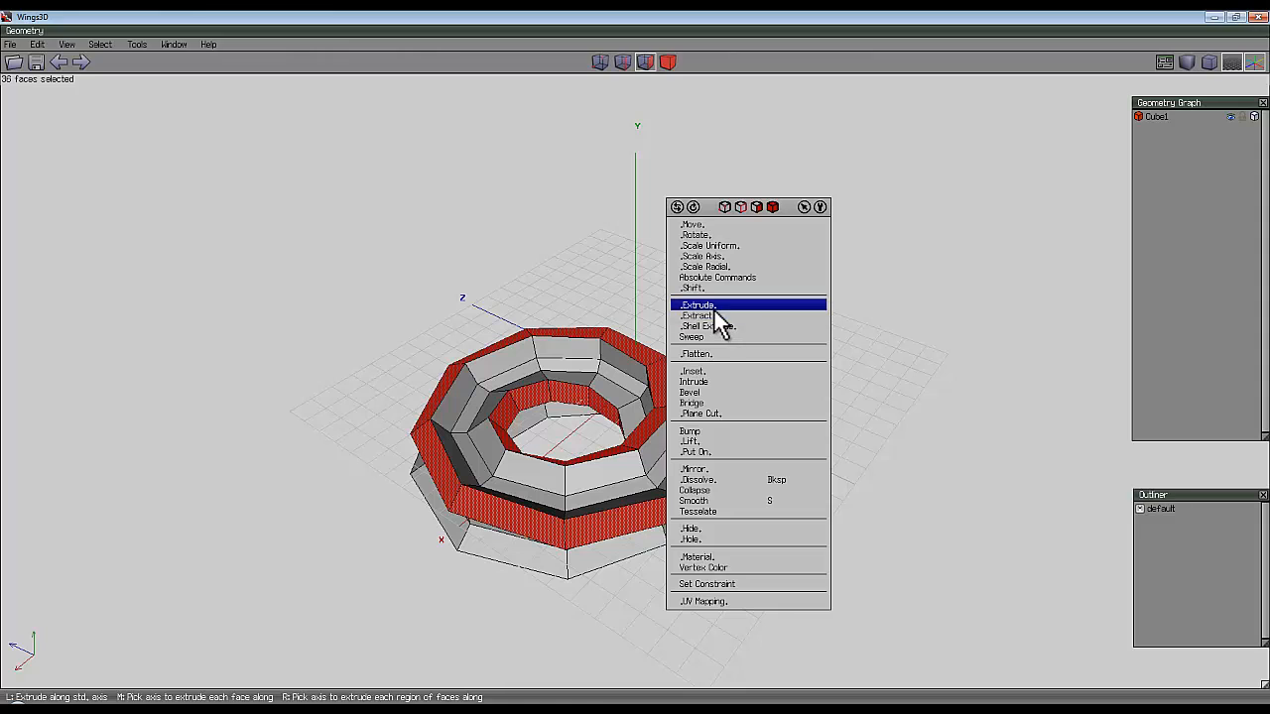
{"action": "left_click", "coordinate": [712, 327]}
{"action": "left_click", "coordinate": [708, 349]}
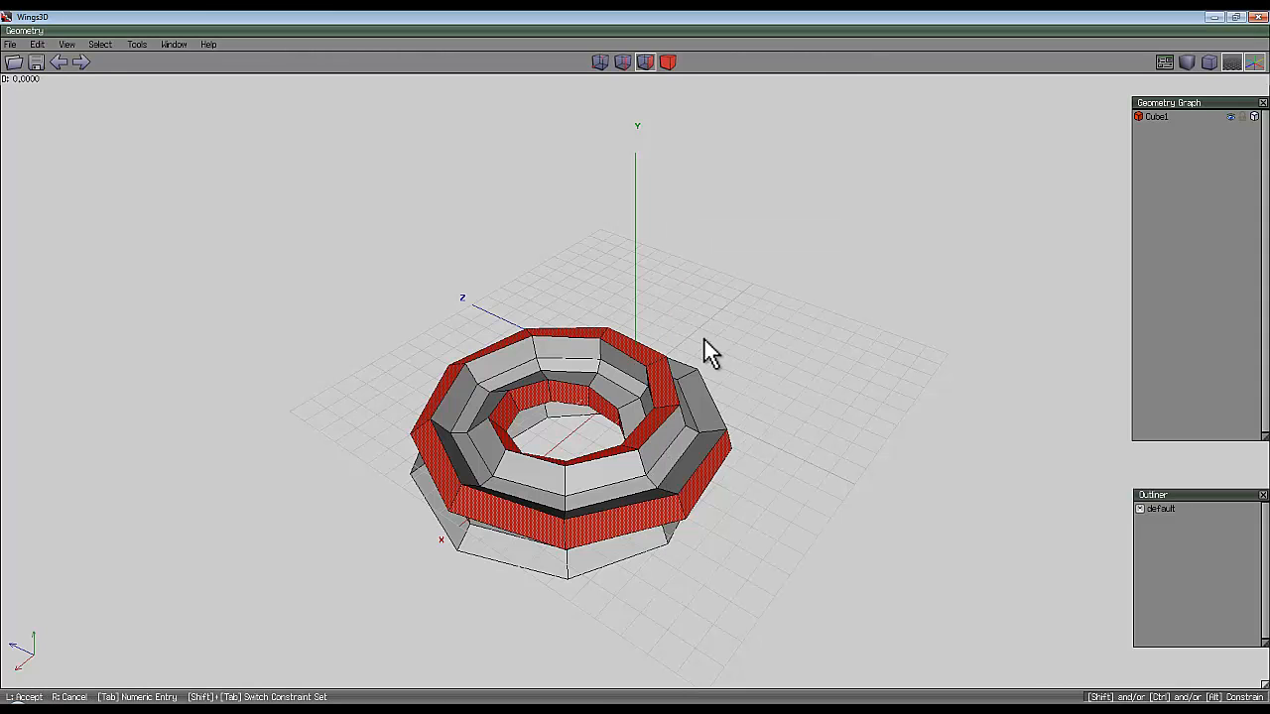
{"action": "left_click", "coordinate": [635, 368]}
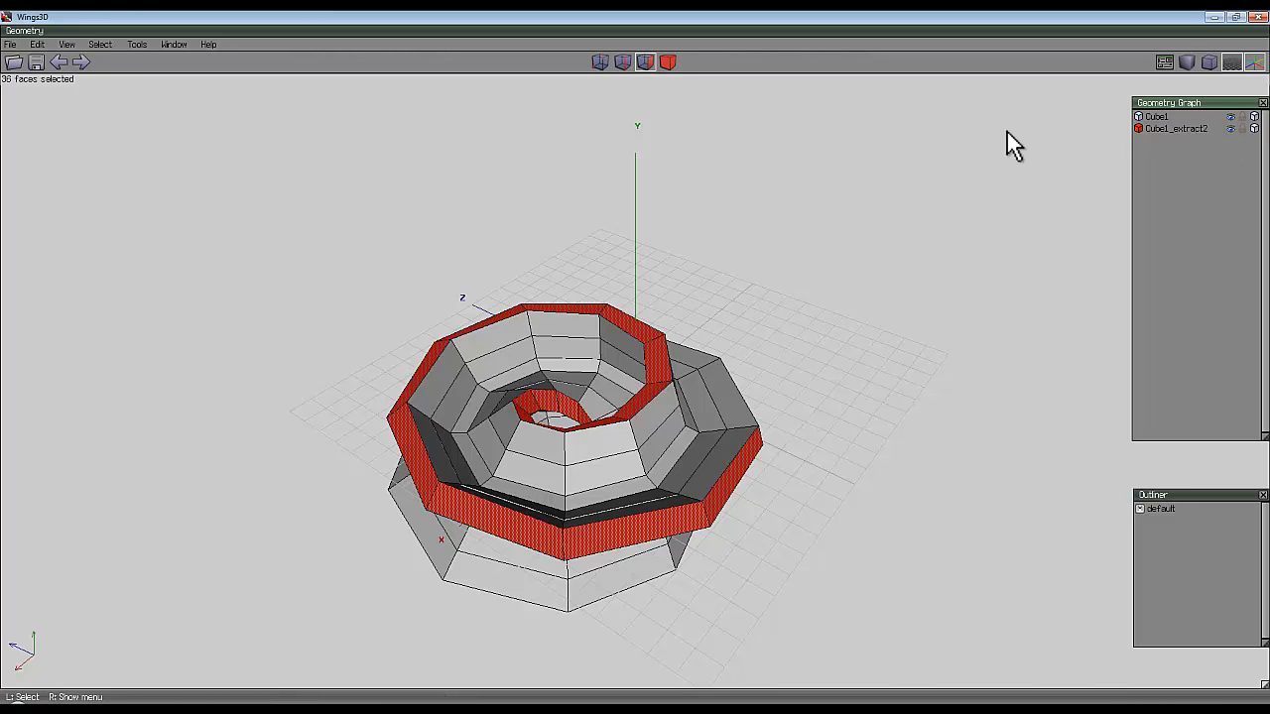
{"action": "left_click", "coordinate": [174, 45]}
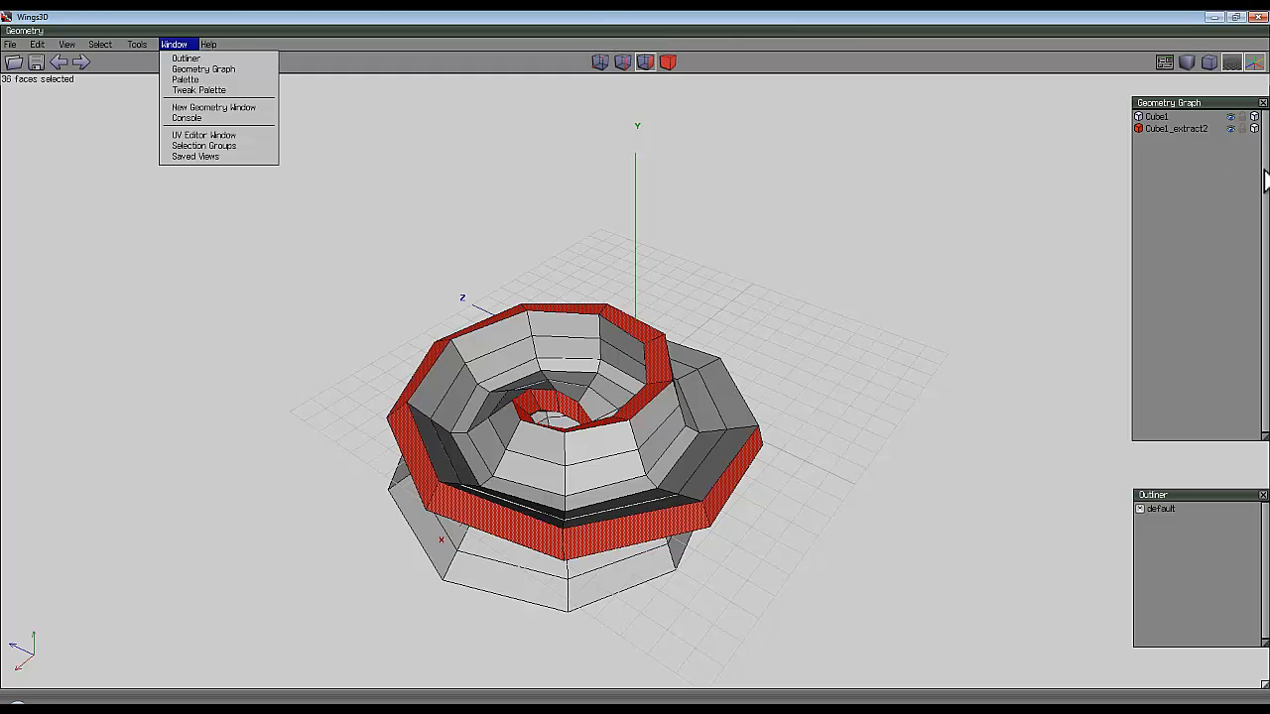
{"action": "left_click", "coordinate": [1246, 162]}
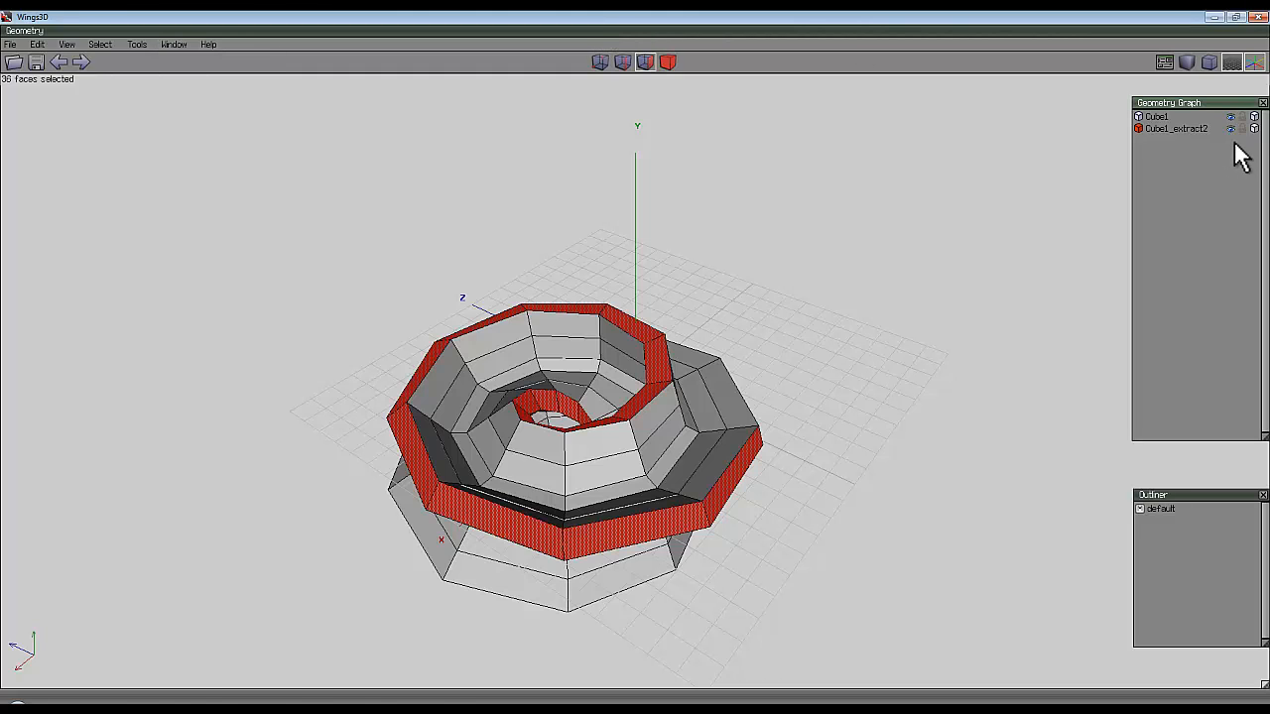
{"action": "left_click", "coordinate": [1231, 130]}
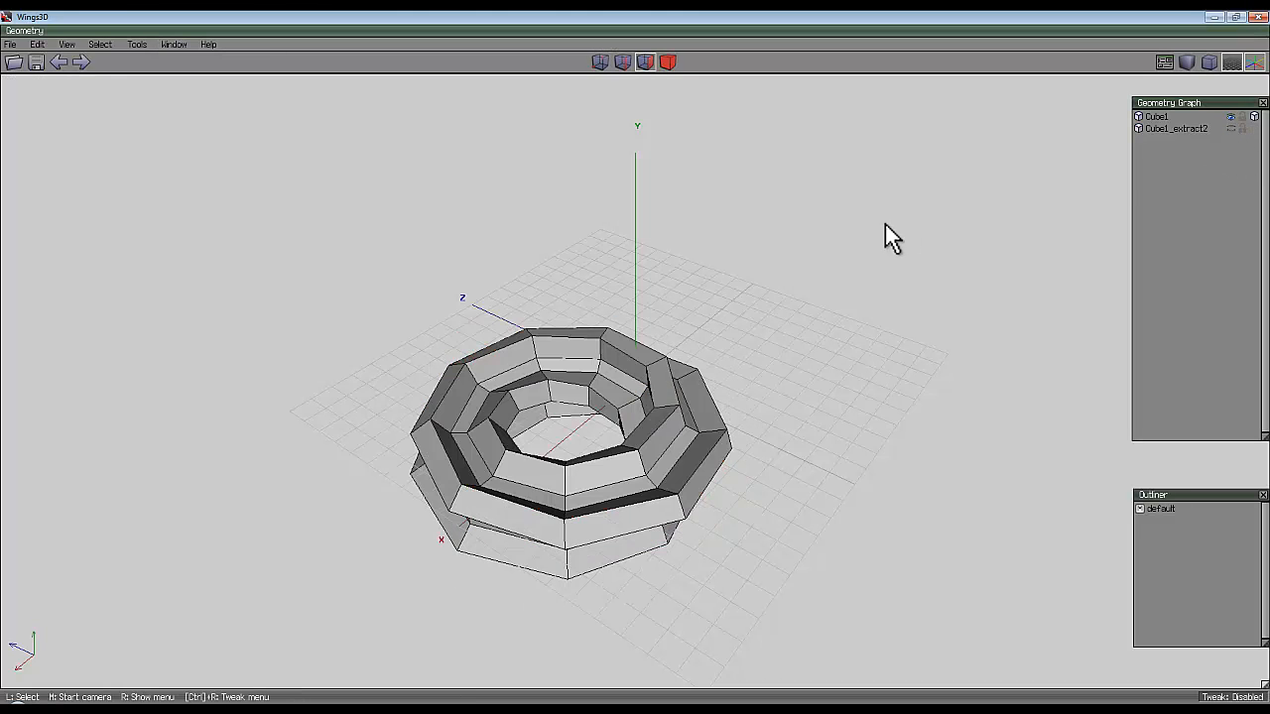
Step: Loop Cut the main ring into separate segments along all its crosswise edge loops
{"action": "middle_click_drag", "start_coordinate": [885, 224], "coordinate": [746, 305]}
{"action": "left_click", "coordinate": [622, 62]}
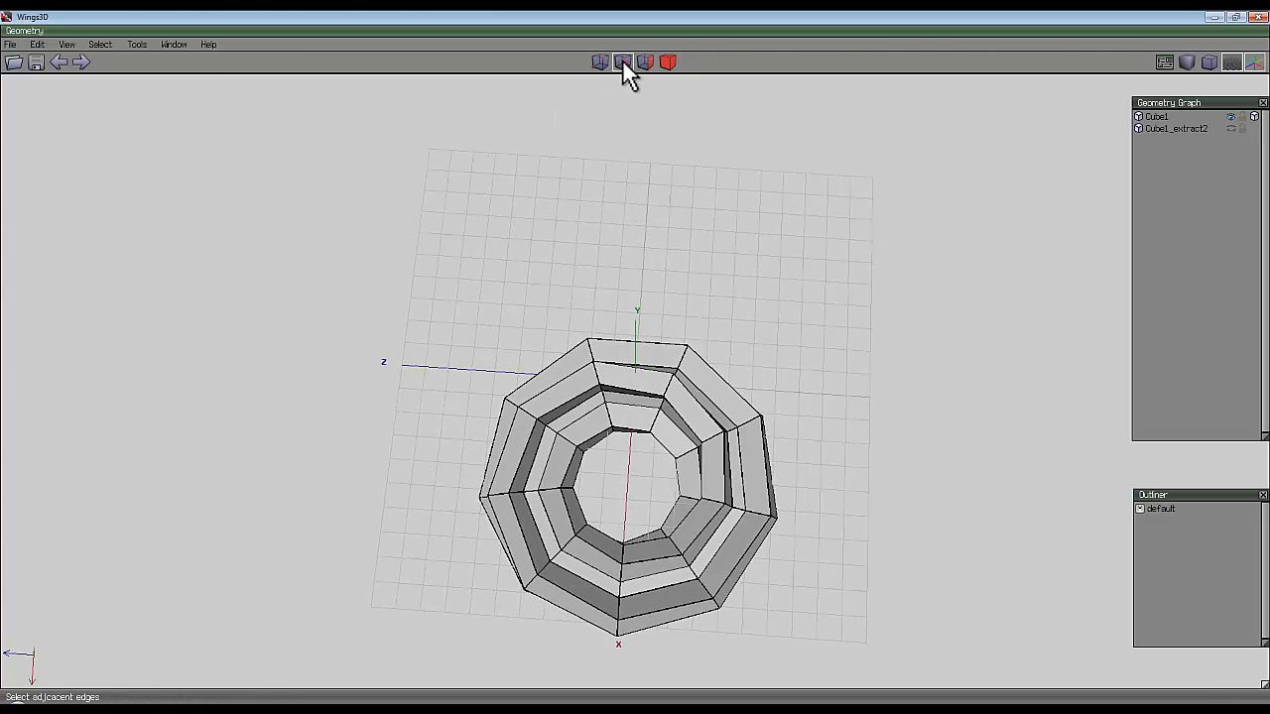
{"action": "left_click", "coordinate": [617, 368]}
{"action": "left_click", "coordinate": [602, 375]}
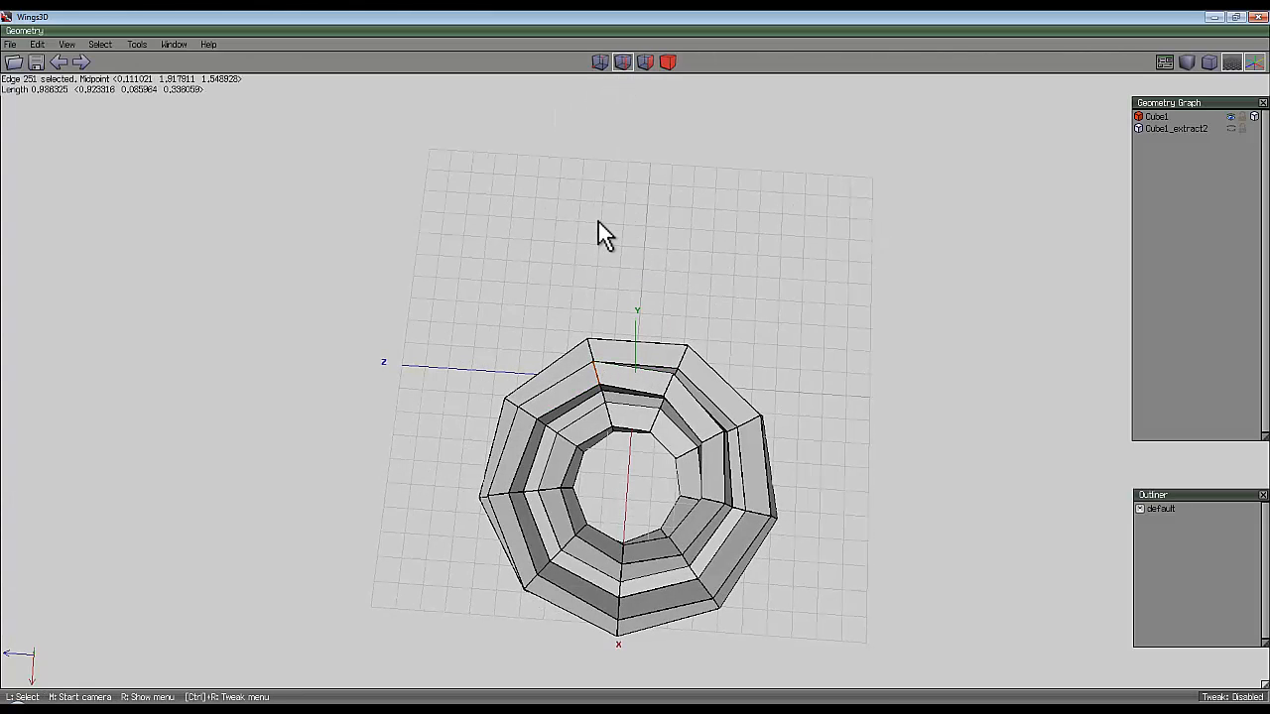
{"action": "key", "text": "g"}
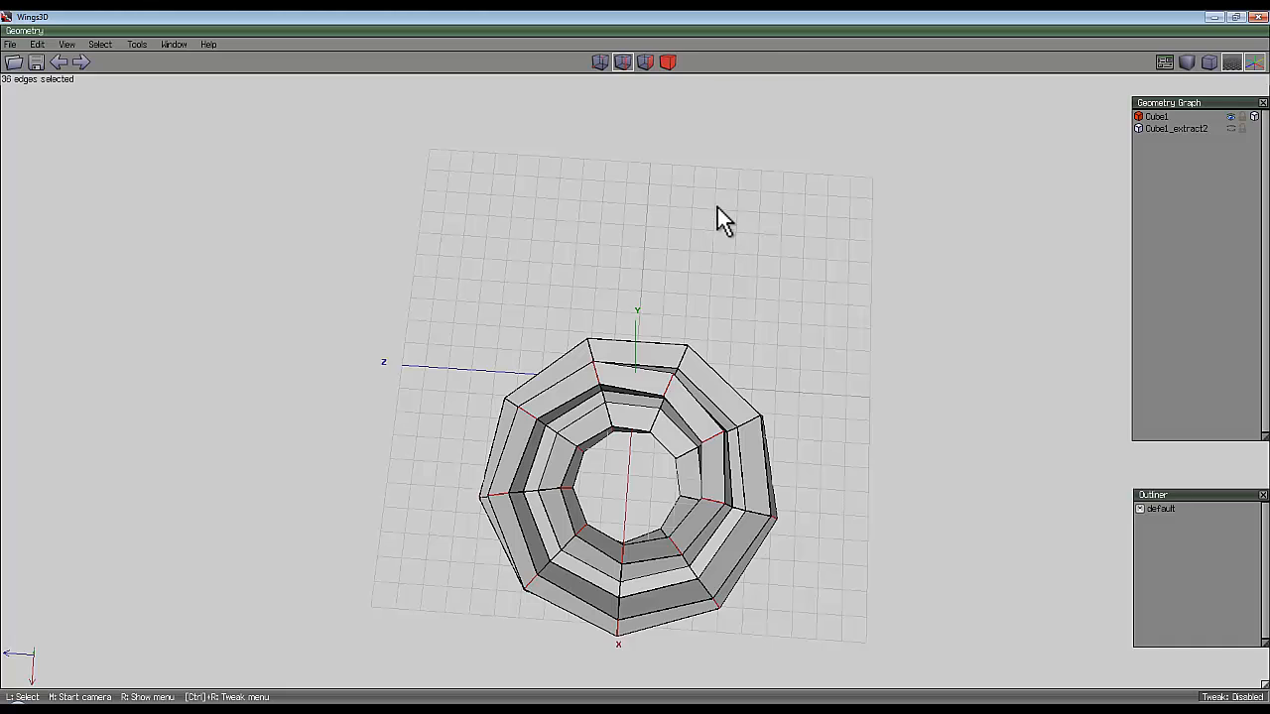
{"action": "key", "text": "l"}
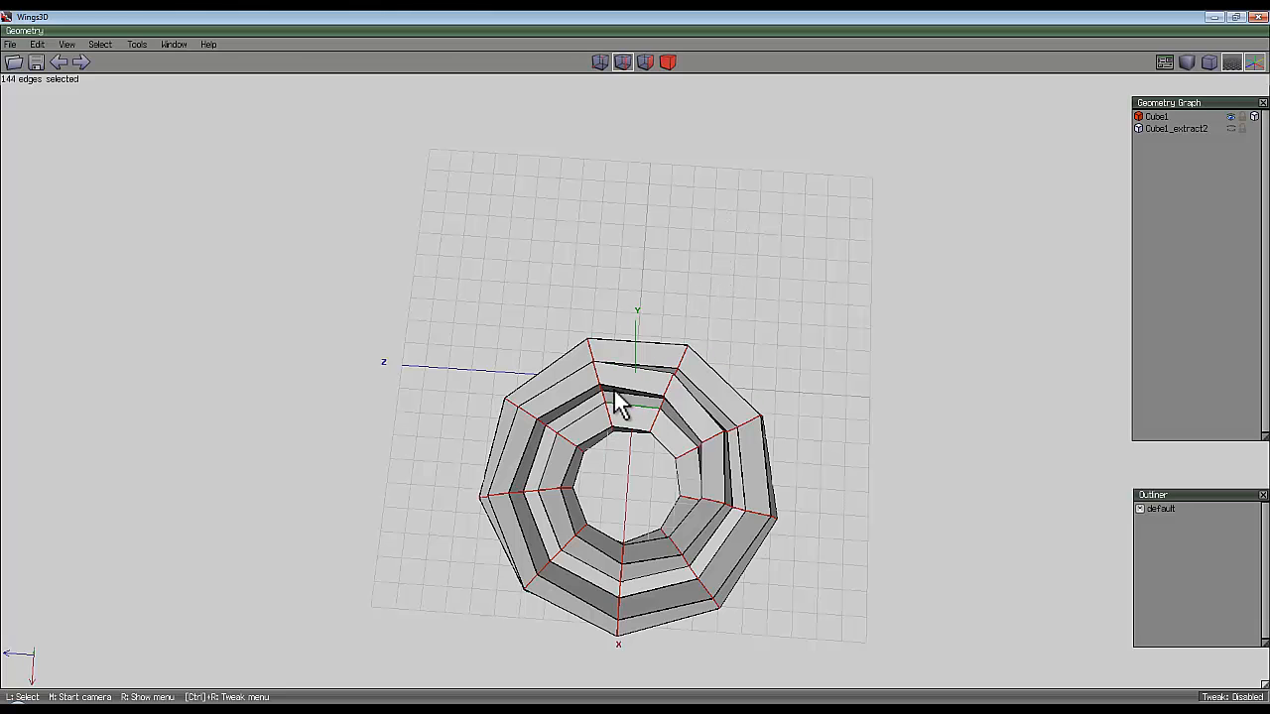
{"action": "right_click", "coordinate": [700, 216]}
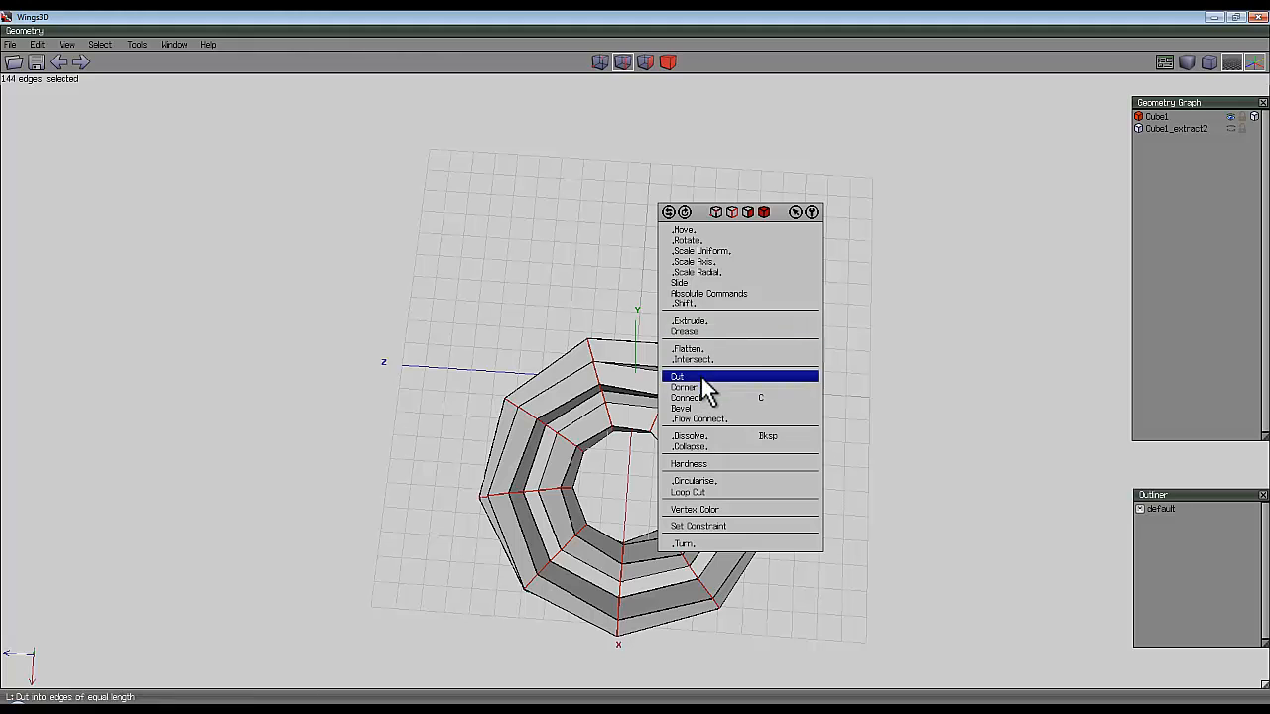
{"action": "left_click", "coordinate": [709, 493]}
{"action": "left_click", "coordinate": [709, 521]}
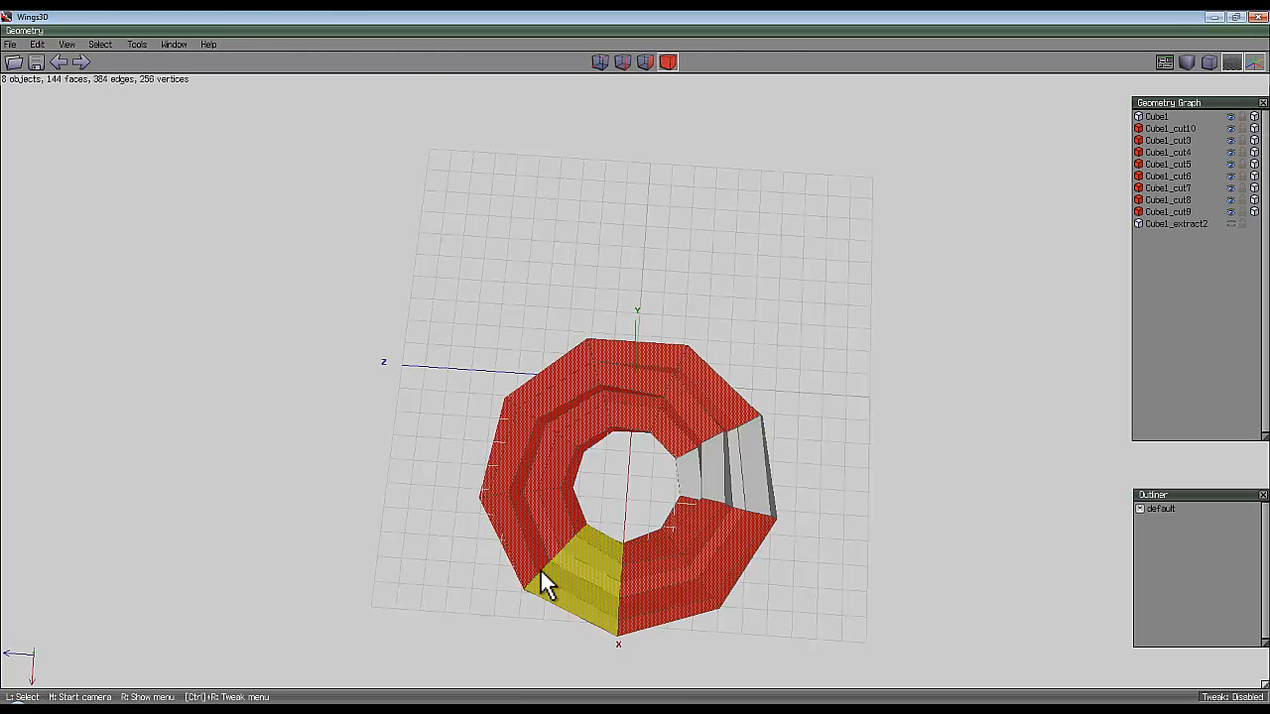
Step: Clear the selection and select every other outer face of the raised strip on the ring's upper side
{"action": "middle_click", "coordinate": [781, 232]}
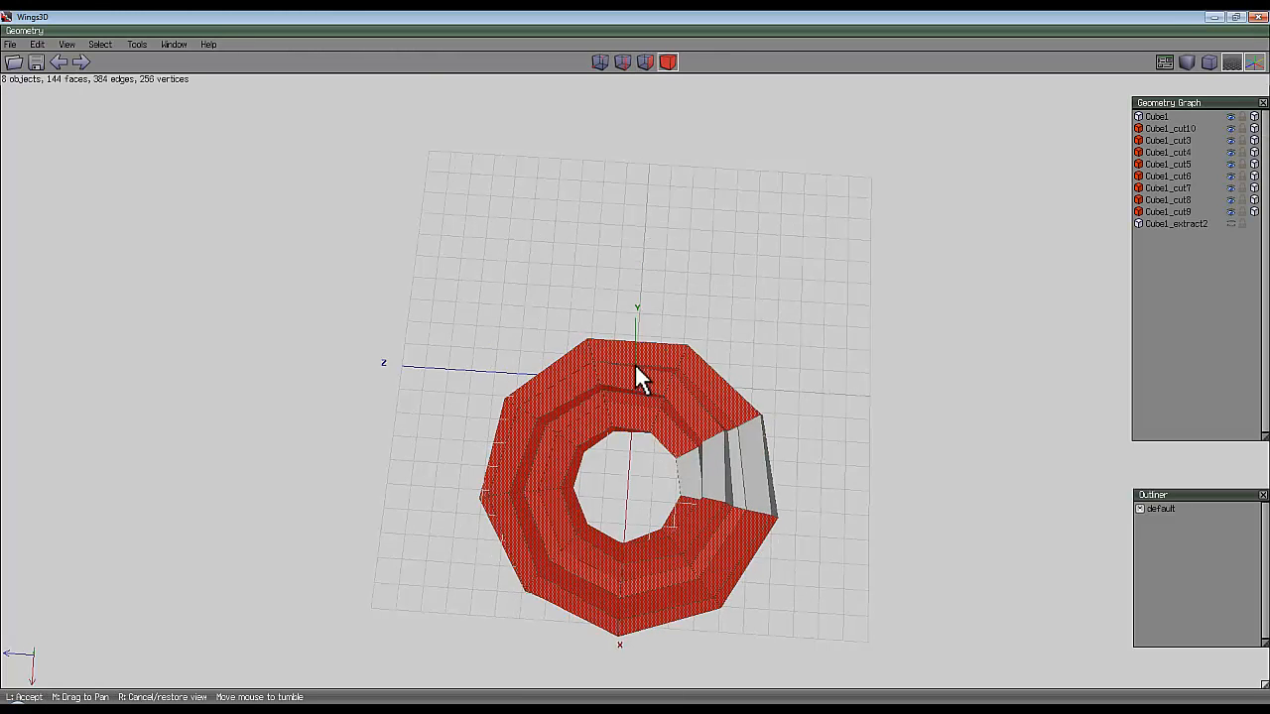
{"action": "left_click", "coordinate": [636, 361]}
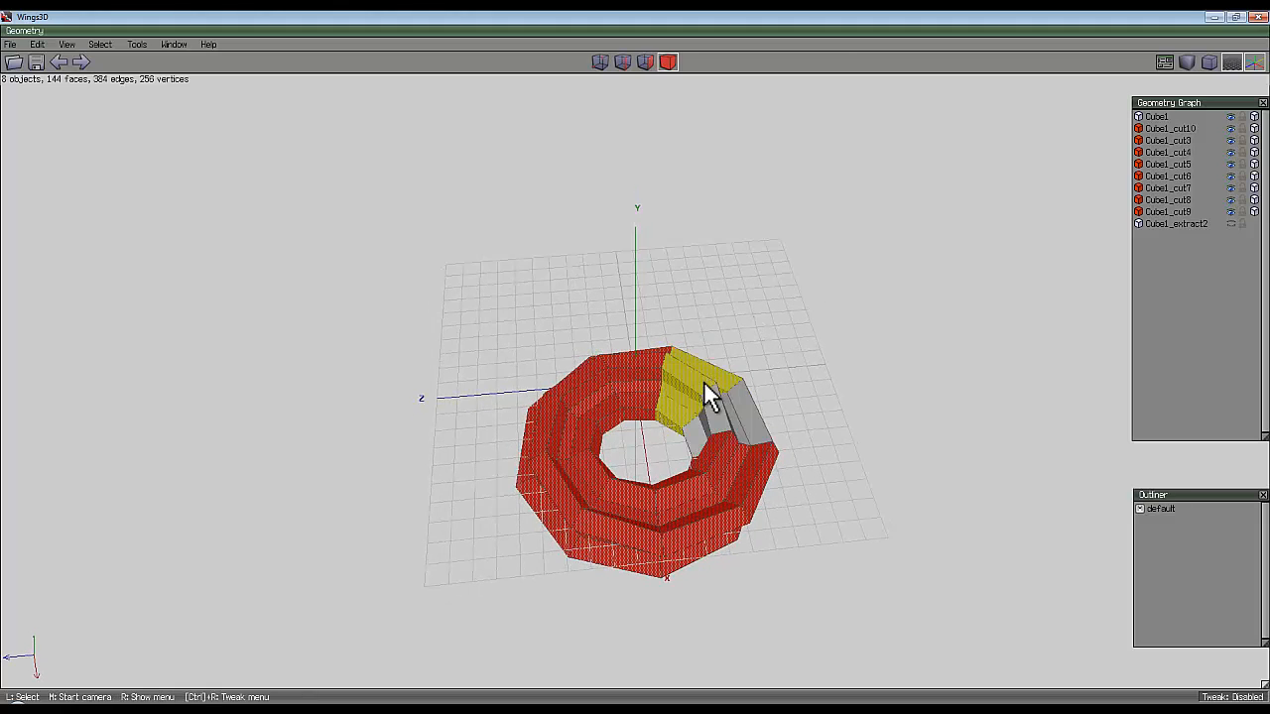
{"action": "key", "text": "space"}
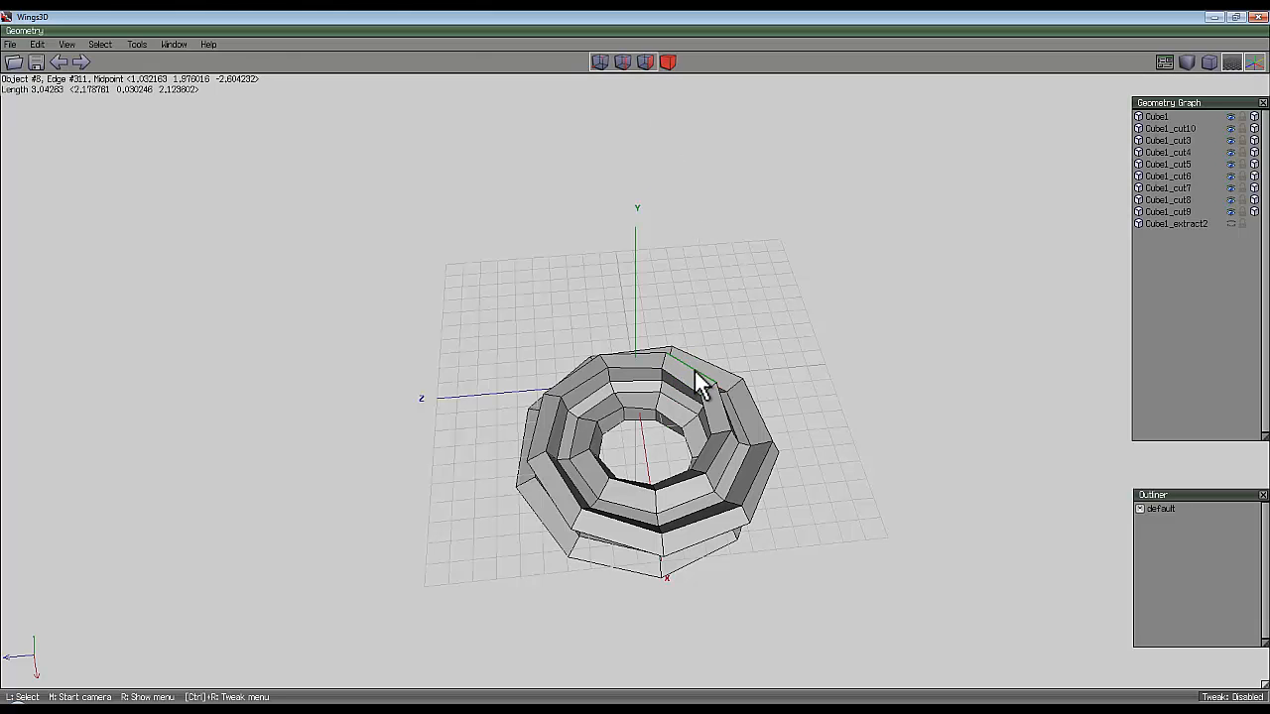
{"action": "left_click", "coordinate": [646, 61]}
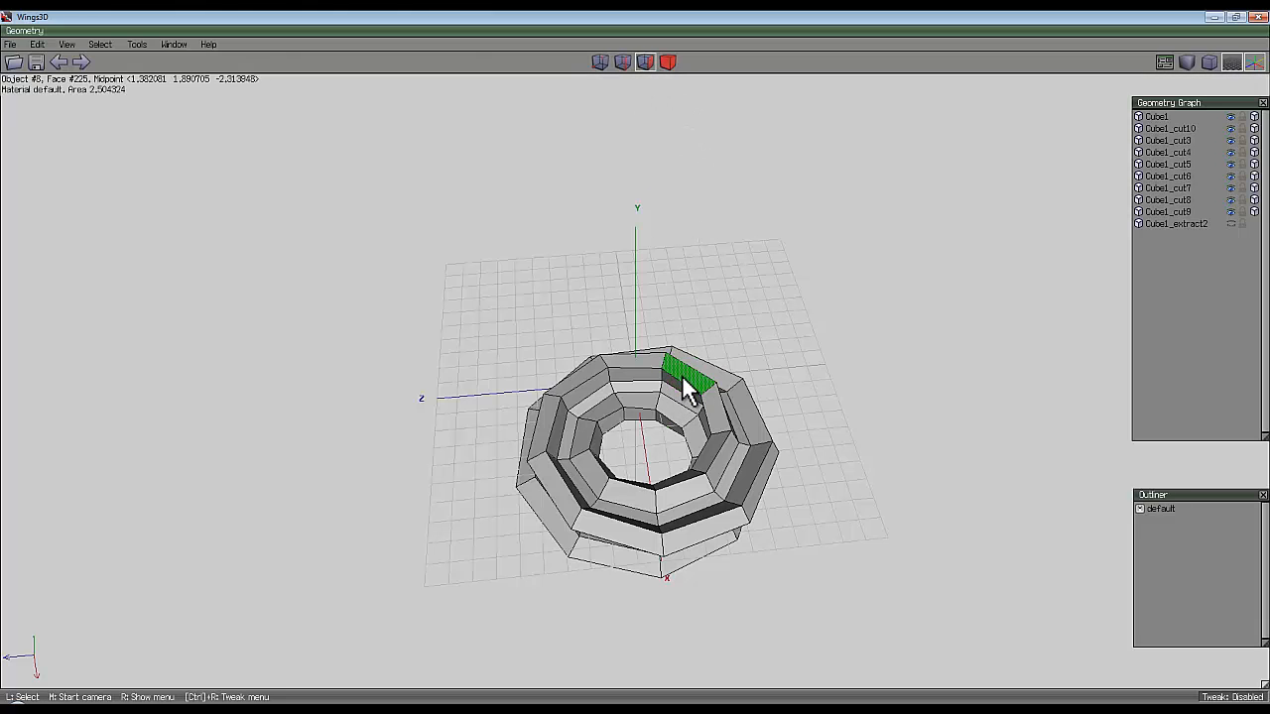
{"action": "left_click", "coordinate": [685, 375]}
{"action": "left_click", "coordinate": [575, 391]}
{"action": "left_click", "coordinate": [541, 481]}
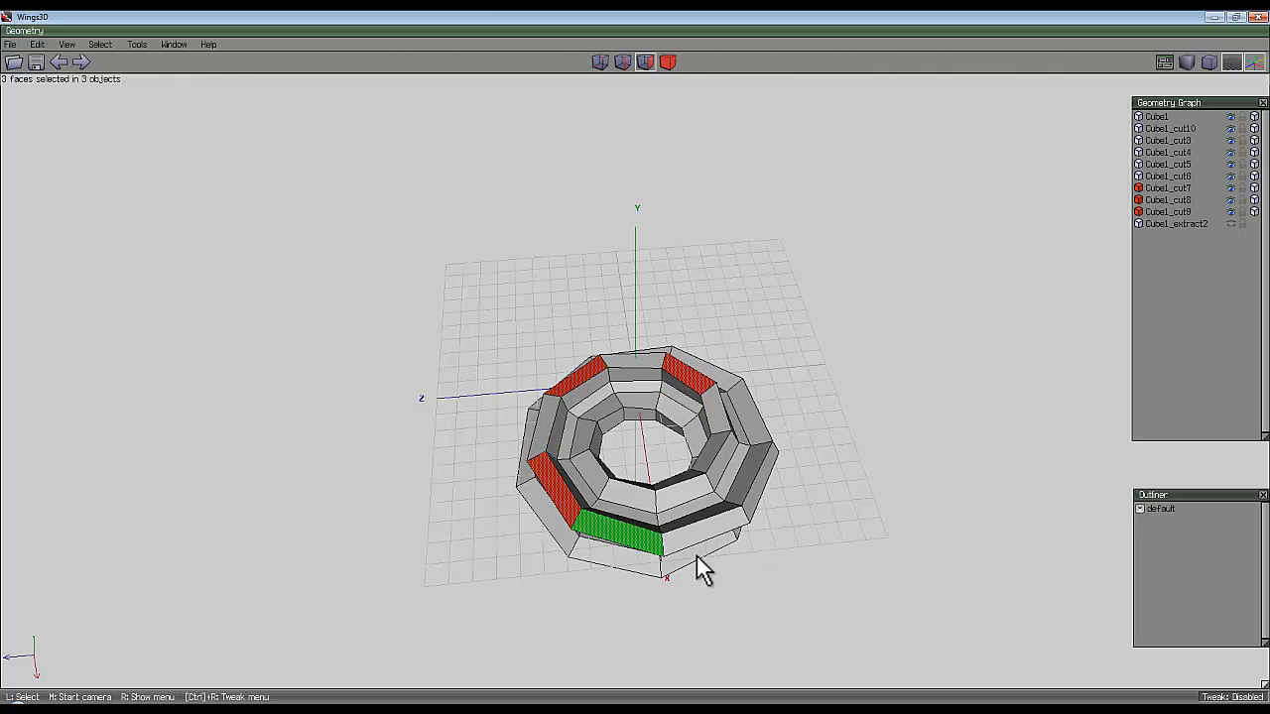
{"action": "left_click", "coordinate": [708, 541]}
Step: Add every other raised-strip face along the ring's outer side and around its inner opening to the selection
{"action": "middle_click_drag", "start_coordinate": [802, 431], "coordinate": [629, 487]}
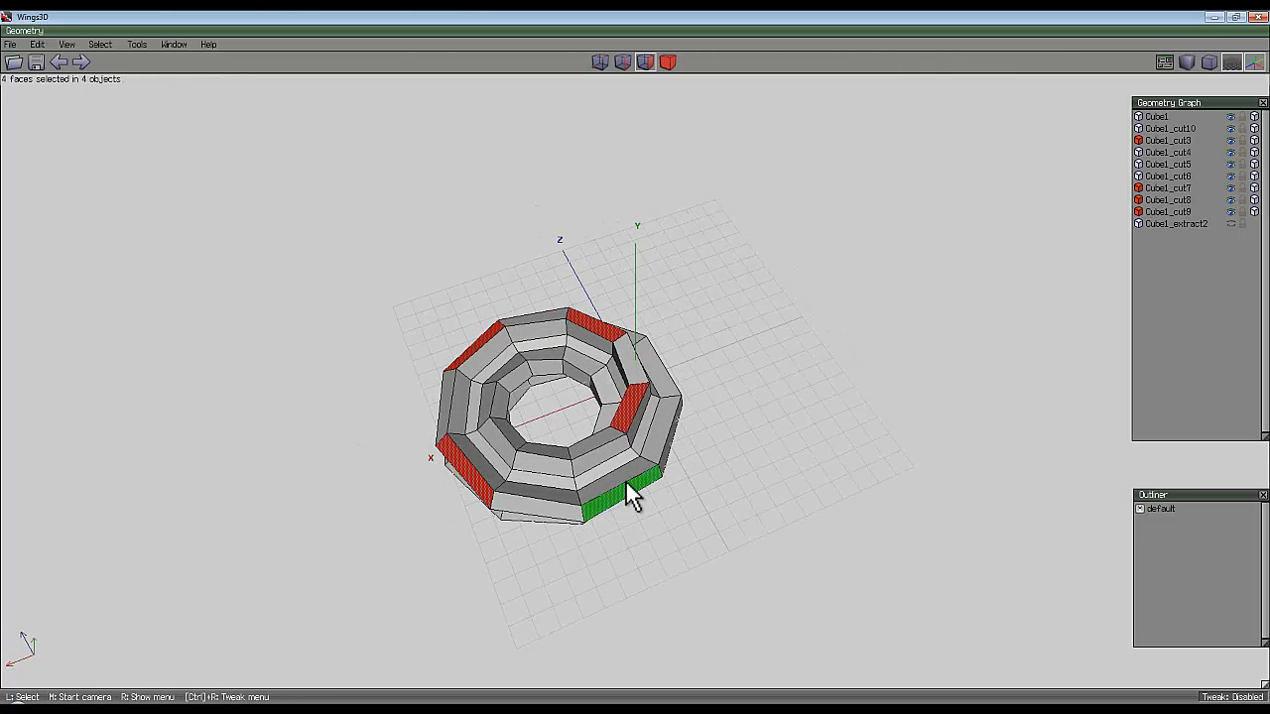
{"action": "left_click", "coordinate": [630, 491]}
{"action": "left_click", "coordinate": [543, 459]}
{"action": "left_click", "coordinate": [506, 404]}
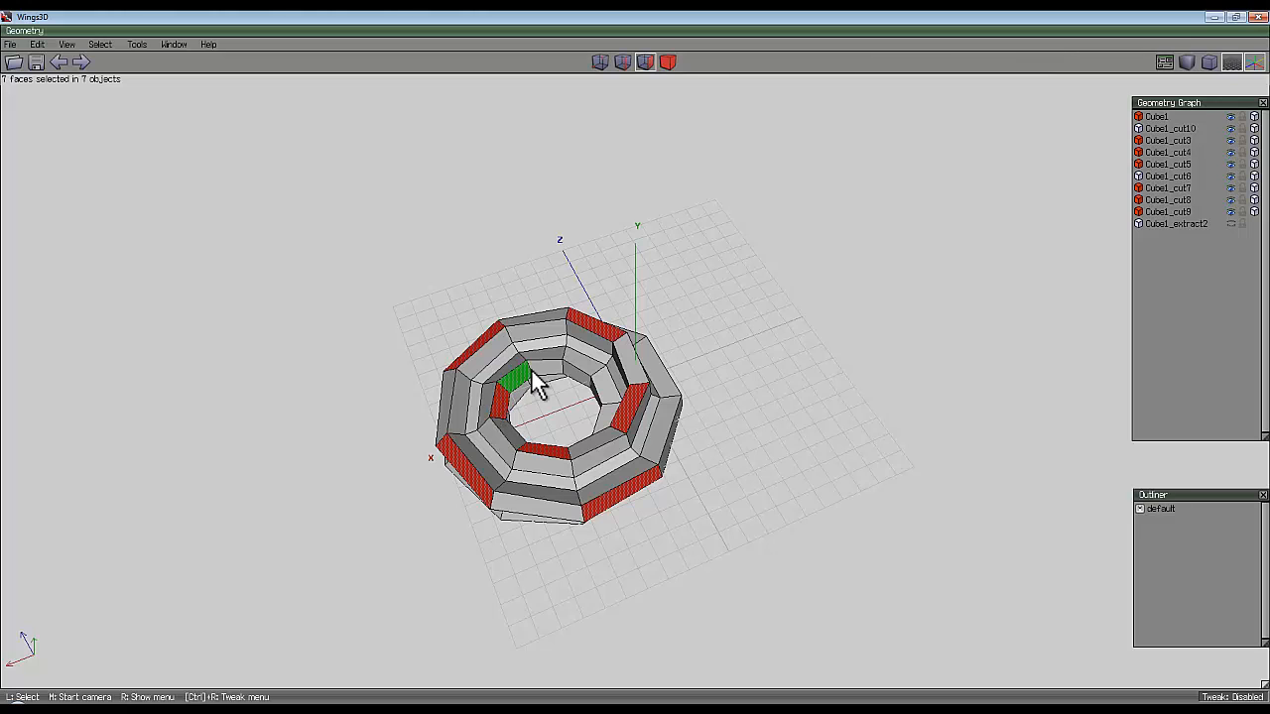
{"action": "left_click", "coordinate": [540, 375]}
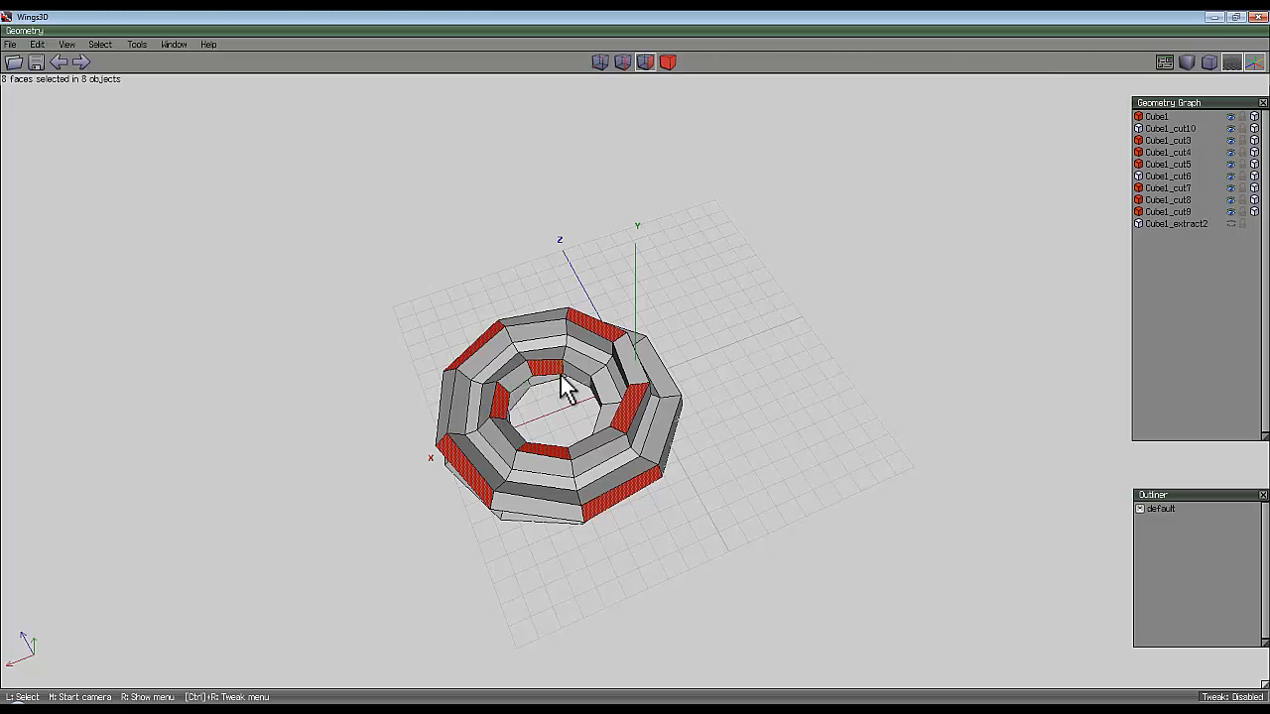
Step: Add the next alternate raised-strip faces on the ring's outer wall to the selection
{"action": "mouse_move", "coordinate": [641, 373]}
{"action": "middle_mouse_down"}
{"action": "mouse_move", "coordinate": [637, 363]}
{"action": "mouse_move", "coordinate": [640, 379]}
{"action": "middle_mouse_up"}
{"action": "left_click", "coordinate": [637, 363]}
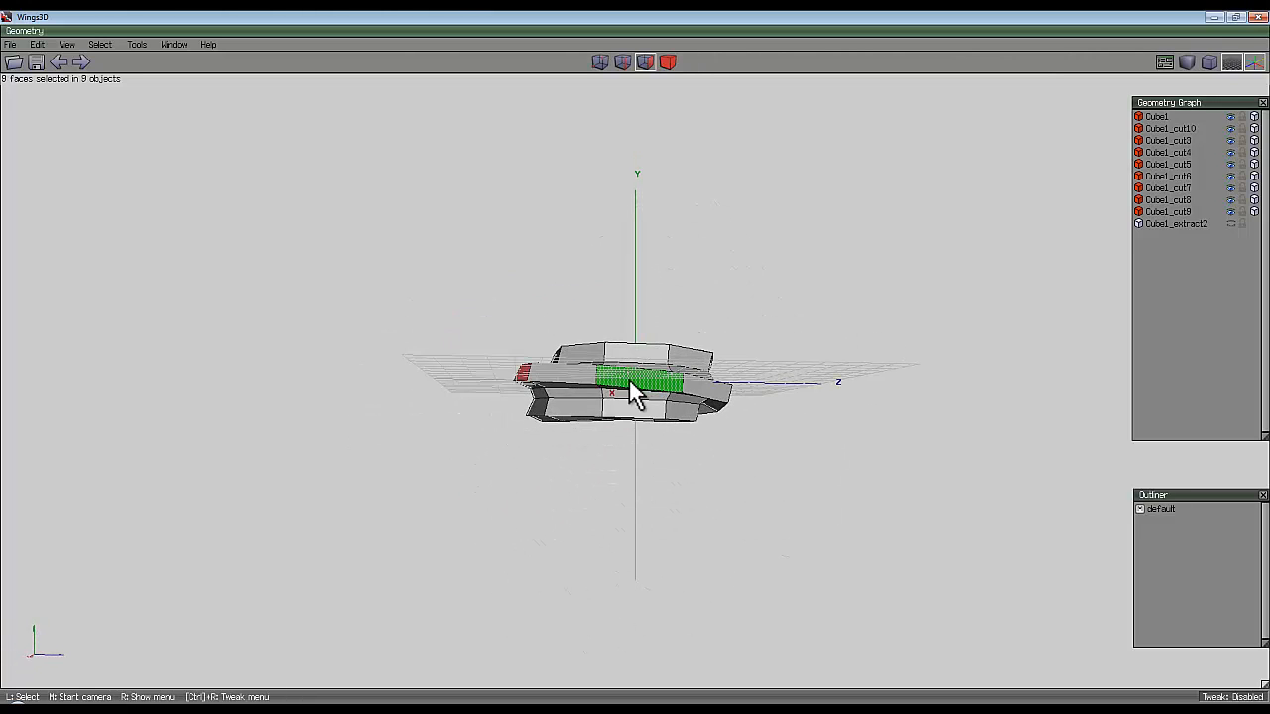
{"action": "left_click", "coordinate": [630, 380]}
{"action": "middle_click", "coordinate": [756, 385]}
{"action": "left_click", "coordinate": [639, 365]}
{"action": "left_click", "coordinate": [668, 410]}
Step: Add the remaining alternate raised-strip faces around the ring's lower outer wall to the selection
{"action": "middle_click", "coordinate": [772, 408]}
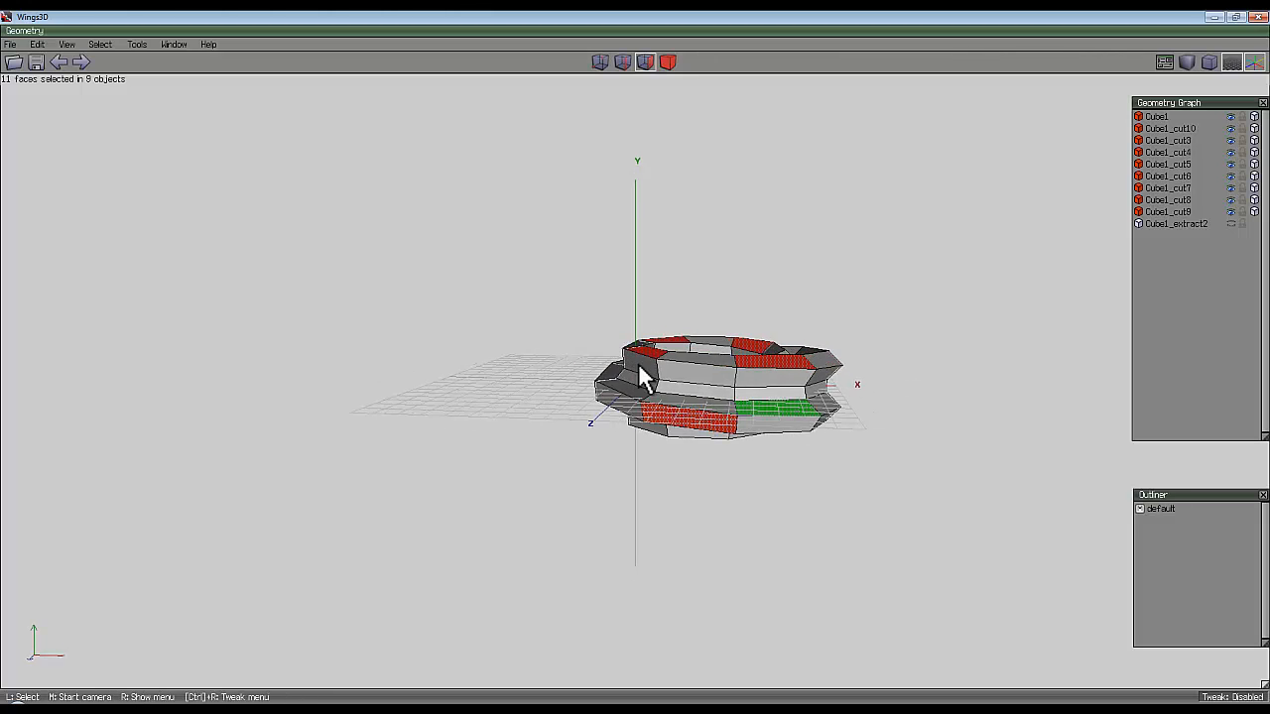
{"action": "left_click", "coordinate": [637, 366]}
{"action": "left_click", "coordinate": [671, 406]}
{"action": "middle_click", "coordinate": [670, 407]}
{"action": "left_click", "coordinate": [658, 411]}
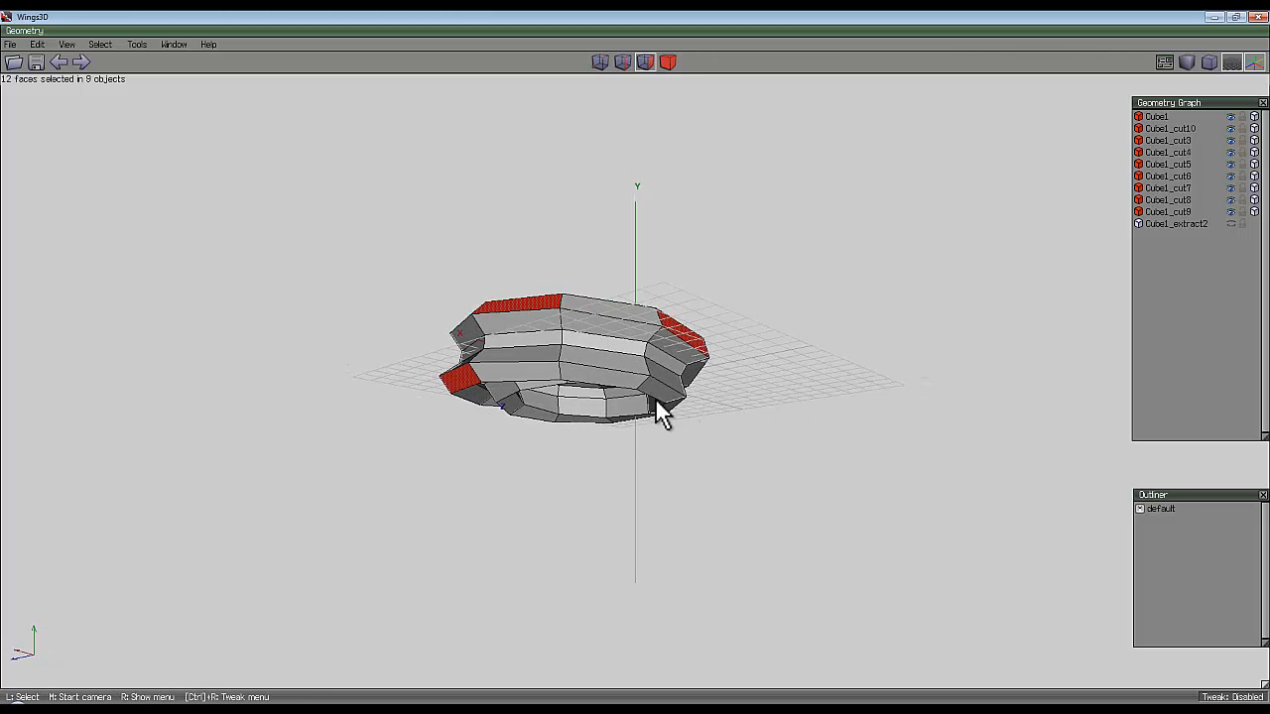
{"action": "left_click", "coordinate": [630, 385]}
{"action": "left_click", "coordinate": [607, 386]}
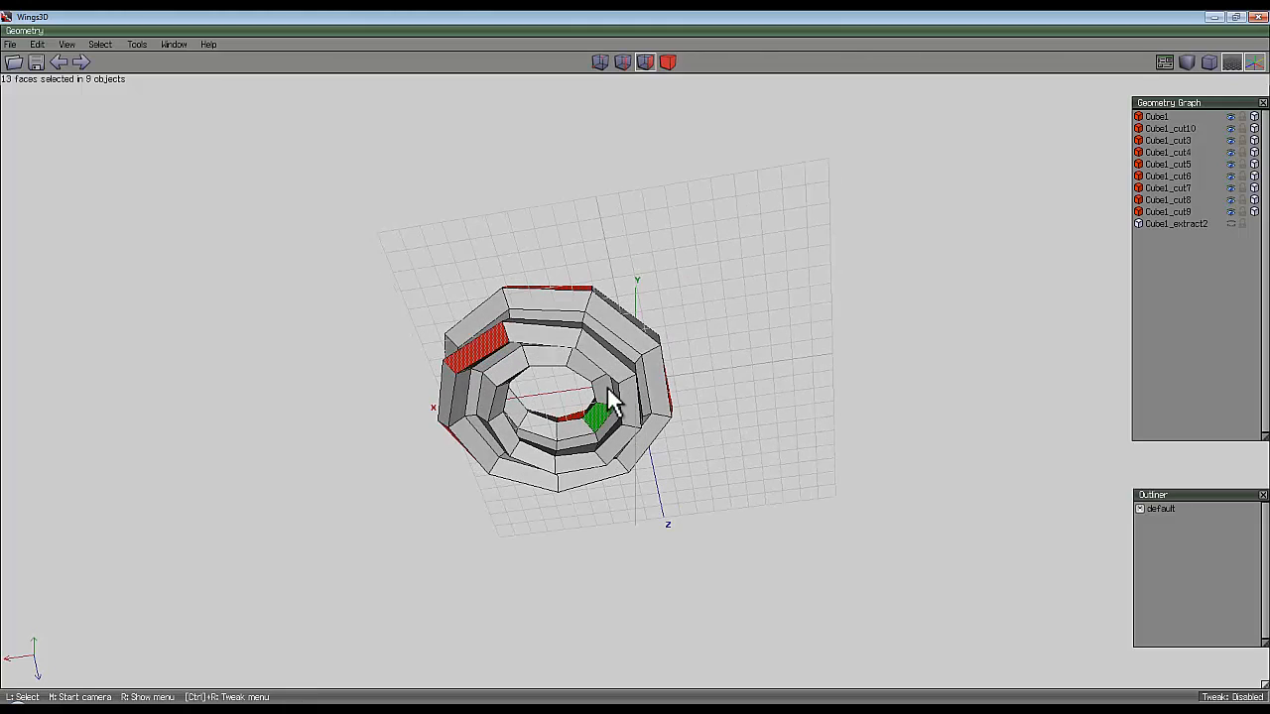
Step: Add every other raised-strip face around the ring's underside and inner opening to complete the alternating selection
{"action": "left_click", "coordinate": [607, 362]}
{"action": "left_click", "coordinate": [530, 462]}
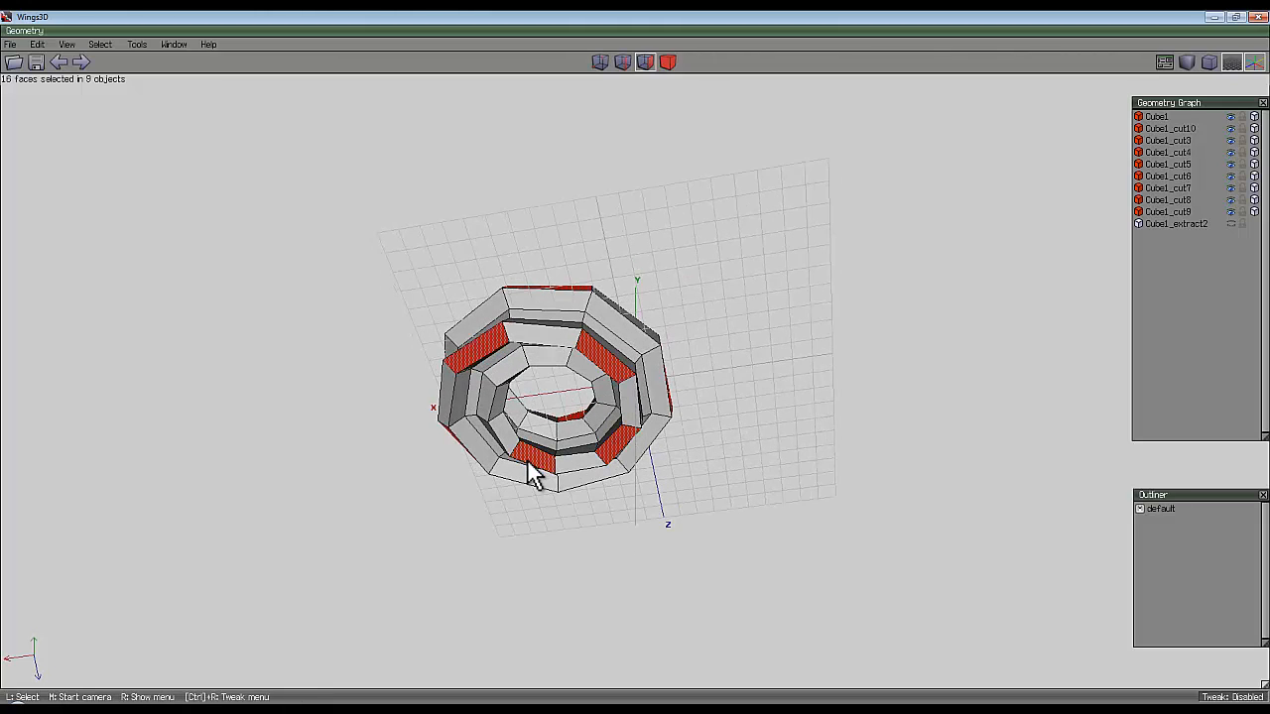
{"action": "left_click", "coordinate": [501, 400]}
{"action": "middle_click", "coordinate": [504, 352]}
{"action": "left_click", "coordinate": [634, 366]}
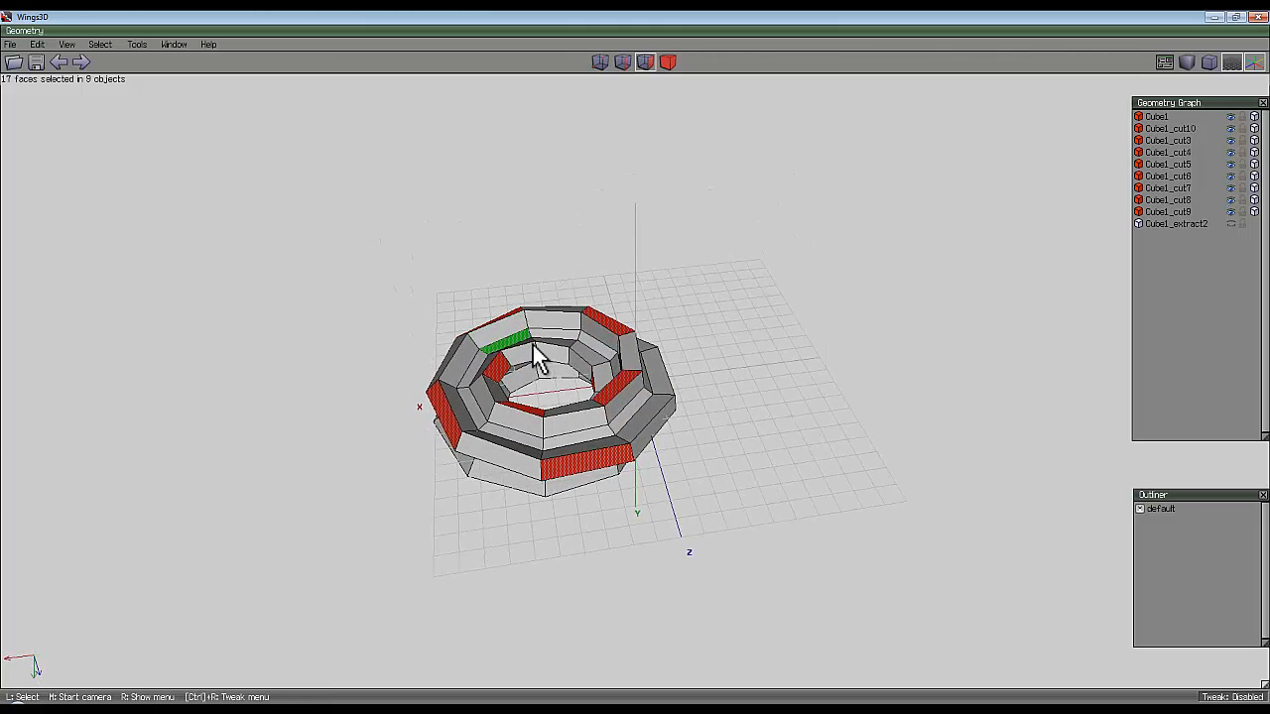
{"action": "left_click", "coordinate": [546, 349]}
{"action": "middle_click", "coordinate": [569, 303]}
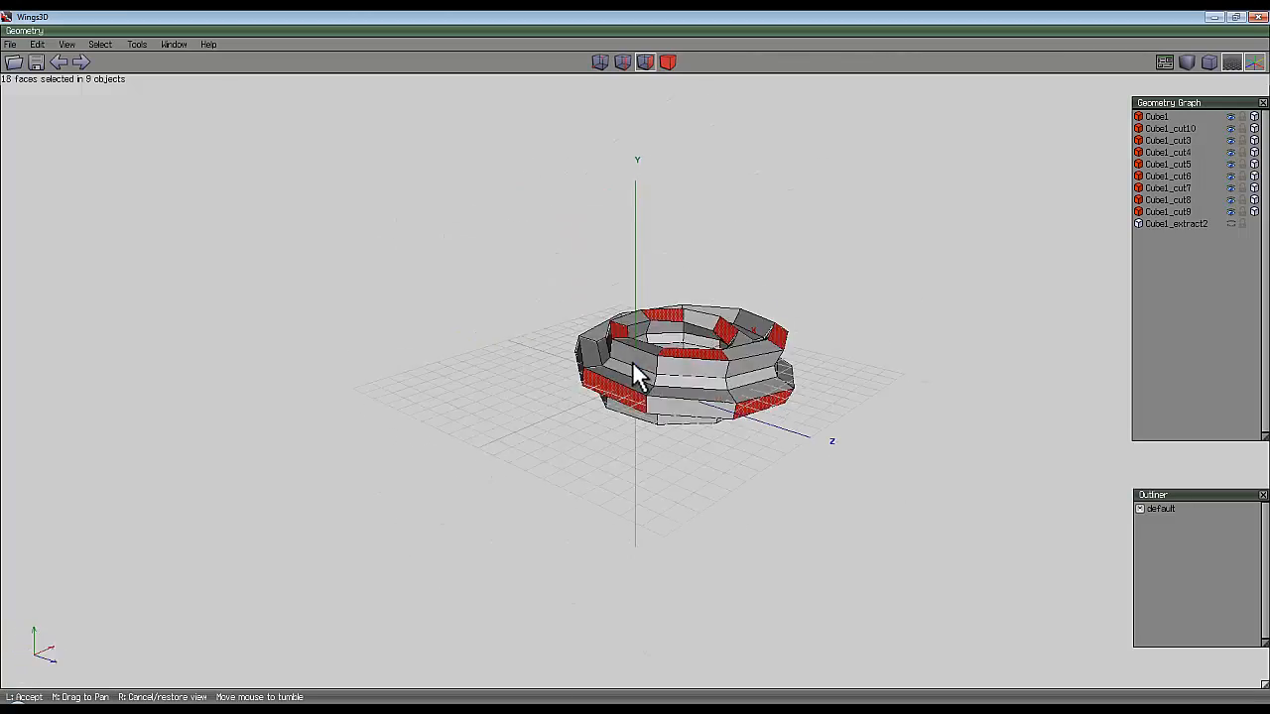
{"action": "left_click", "coordinate": [633, 363]}
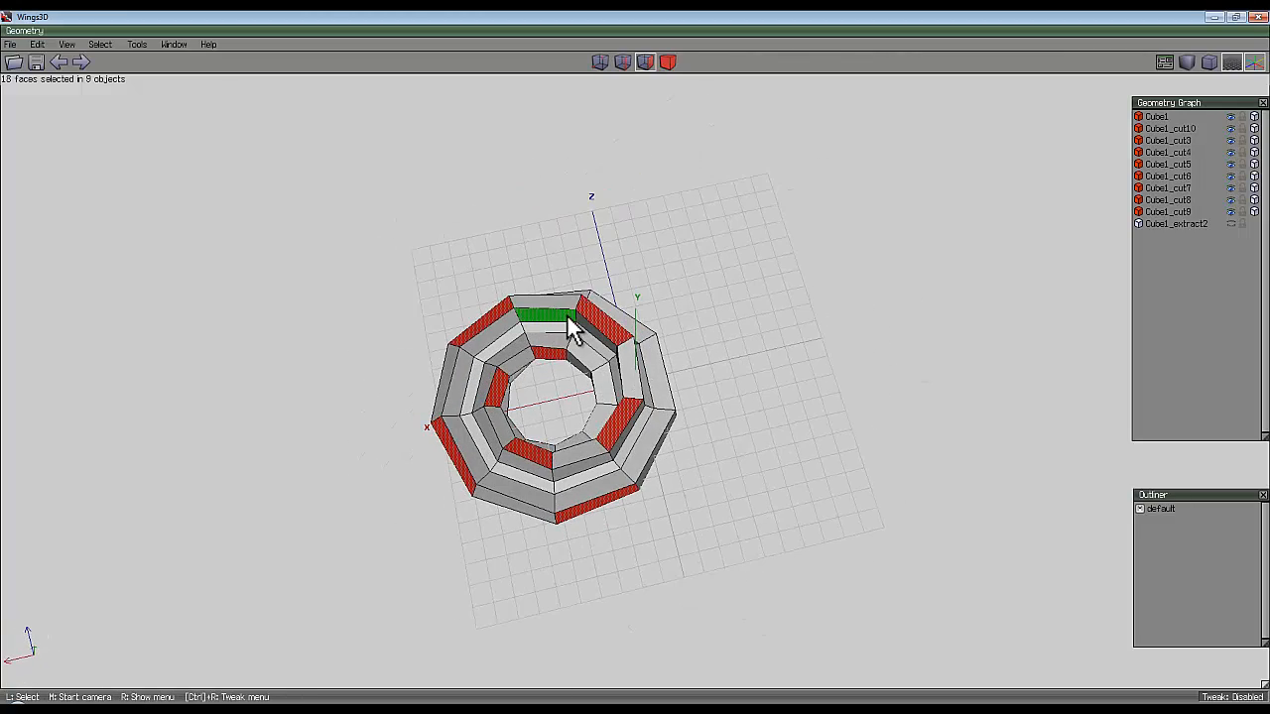
Step: Convert the face selection to vertices, expand it, and delete the selected vertices from the ring segments
{"action": "left_click", "coordinate": [598, 62]}
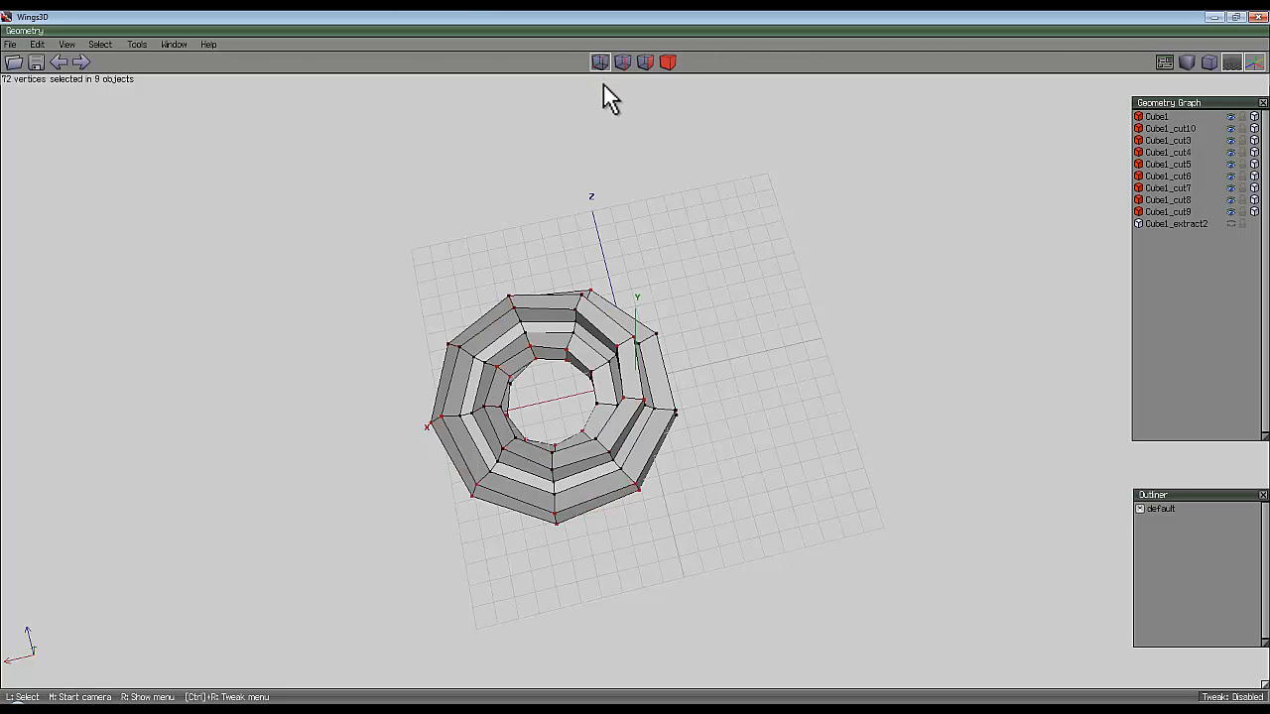
{"action": "key", "text": "plus"}
{"action": "key", "text": "BackSpace"}
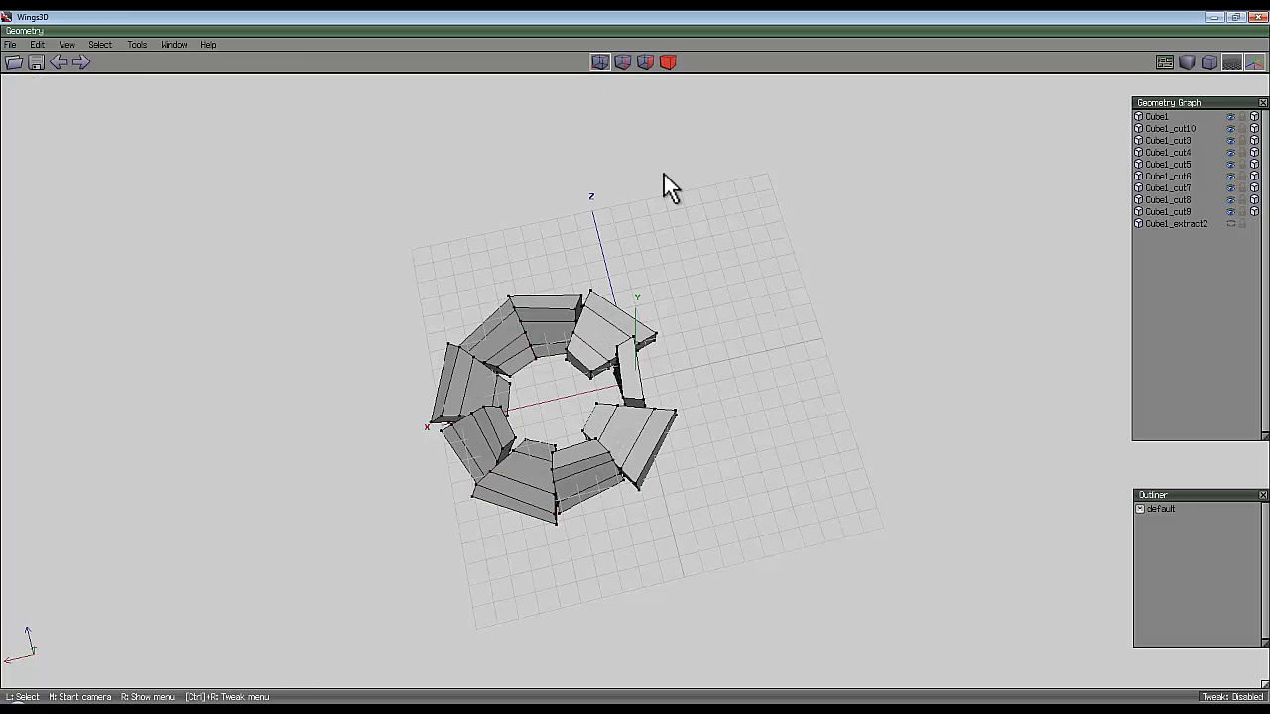
{"action": "middle_click", "coordinate": [635, 365]}
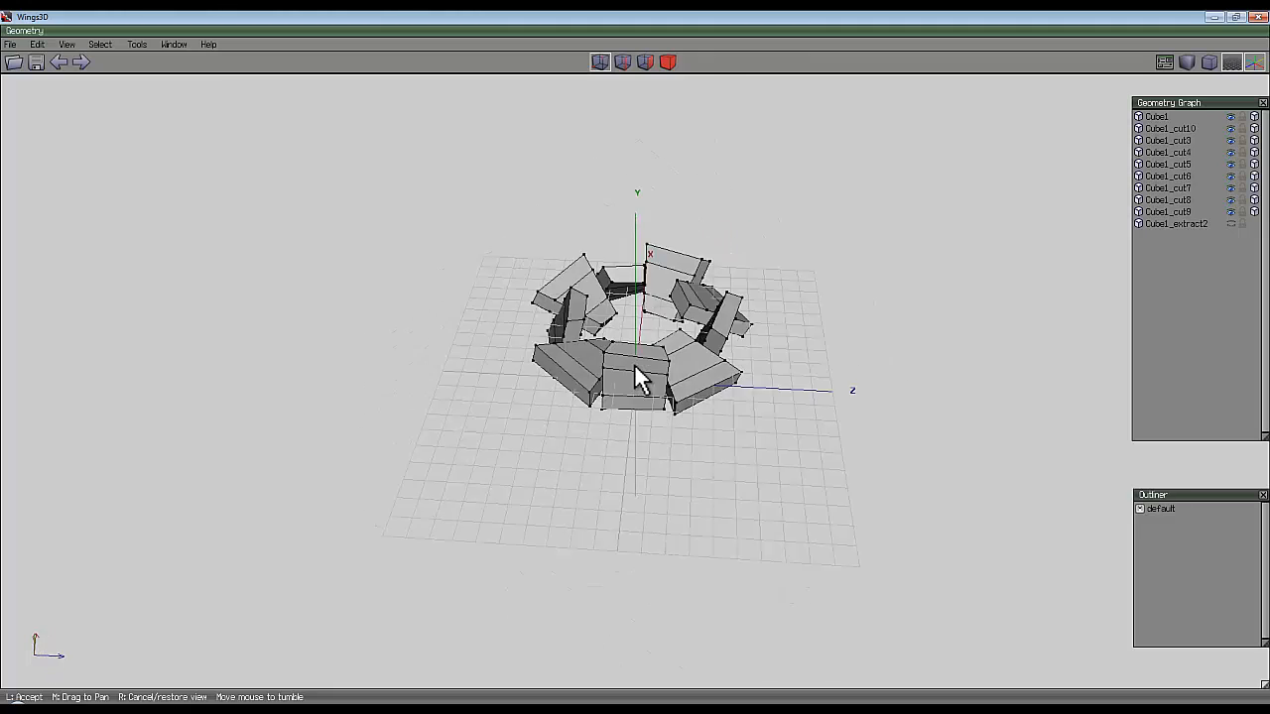
{"action": "left_click", "coordinate": [632, 361]}
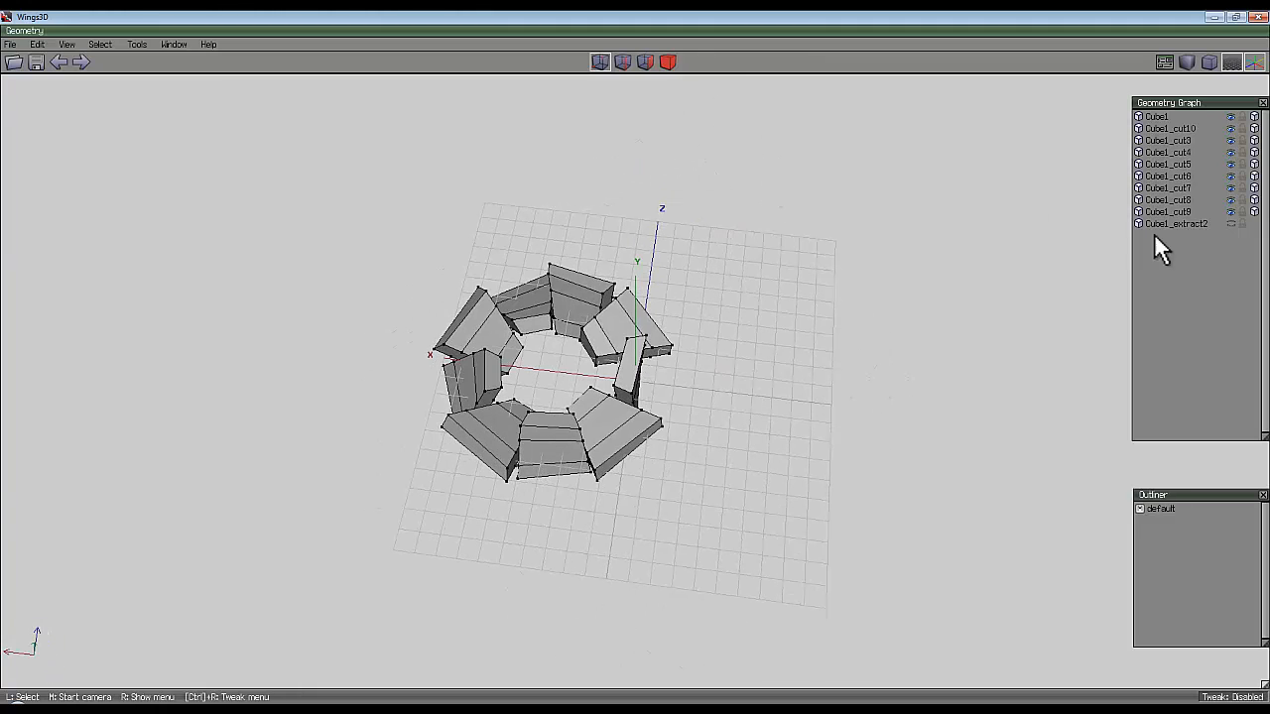
Step: Show the hidden Cube1_extract2 ring and weld it together with all the ring segments
{"action": "left_click", "coordinate": [1230, 224]}
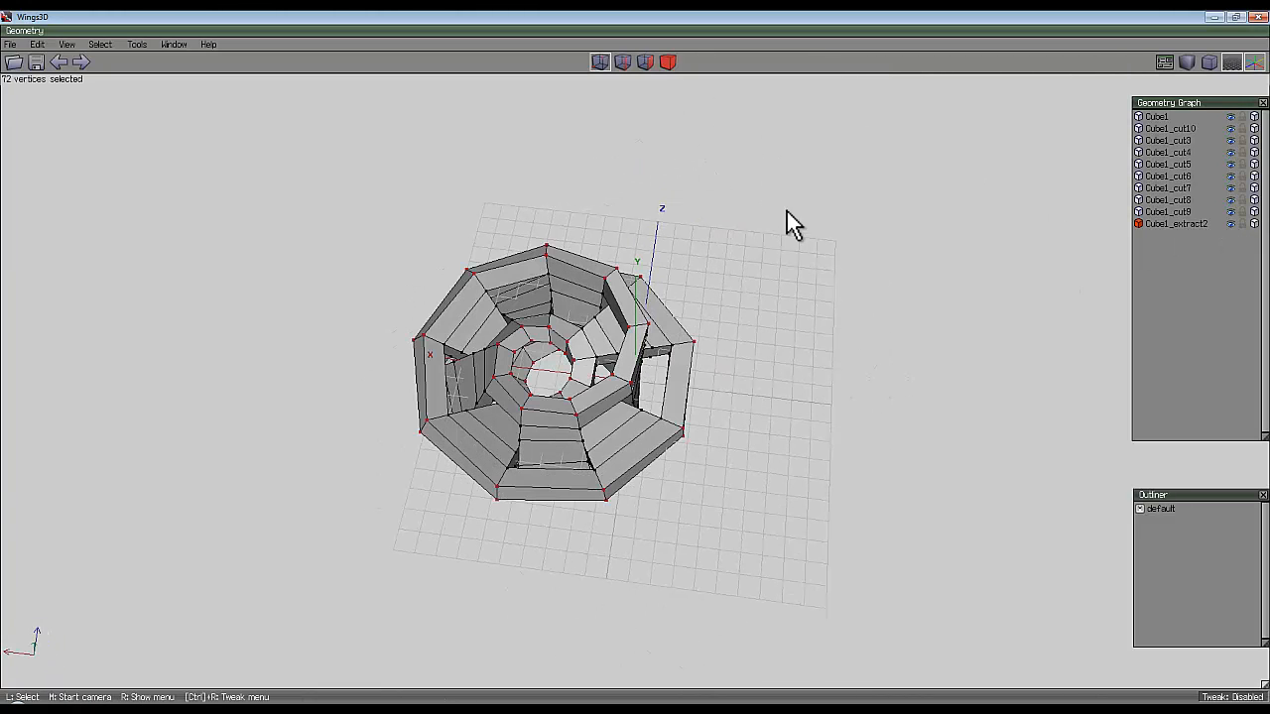
{"action": "left_click", "coordinate": [668, 62]}
{"action": "left_click_drag", "start_coordinate": [302, 149], "coordinate": [855, 641]}
{"action": "right_click", "coordinate": [754, 208]}
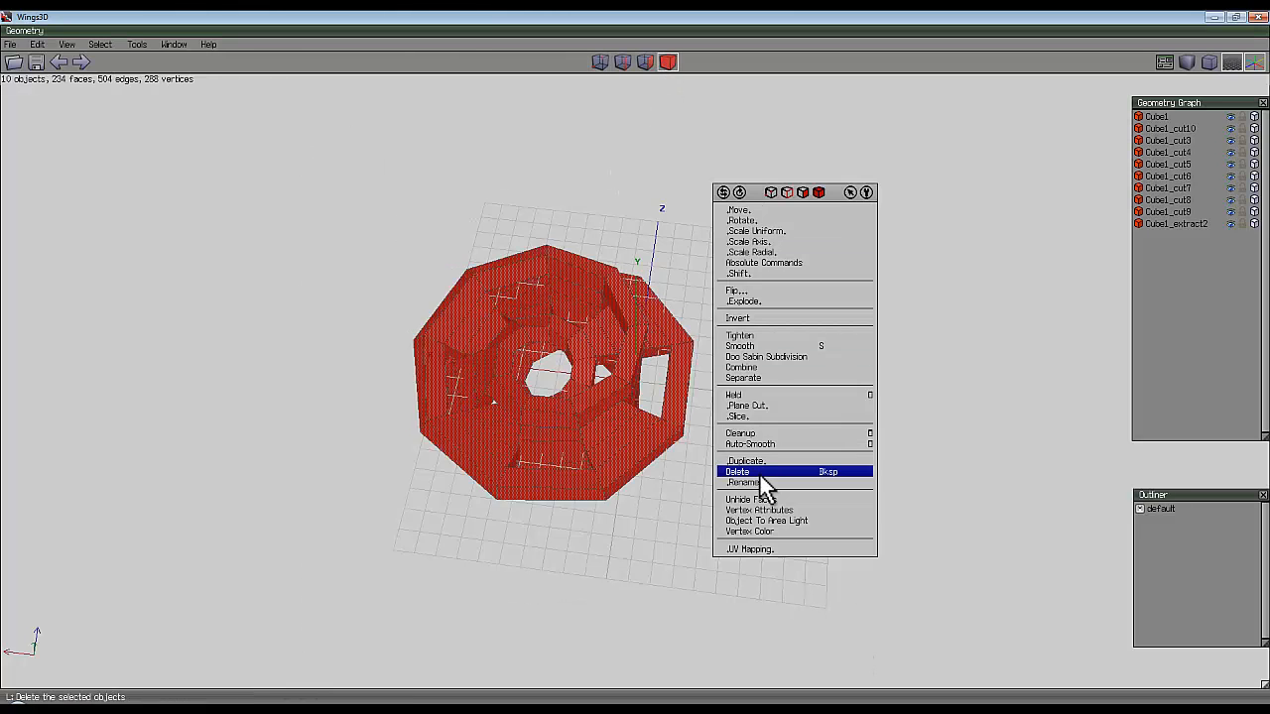
{"action": "left_click", "coordinate": [761, 396]}
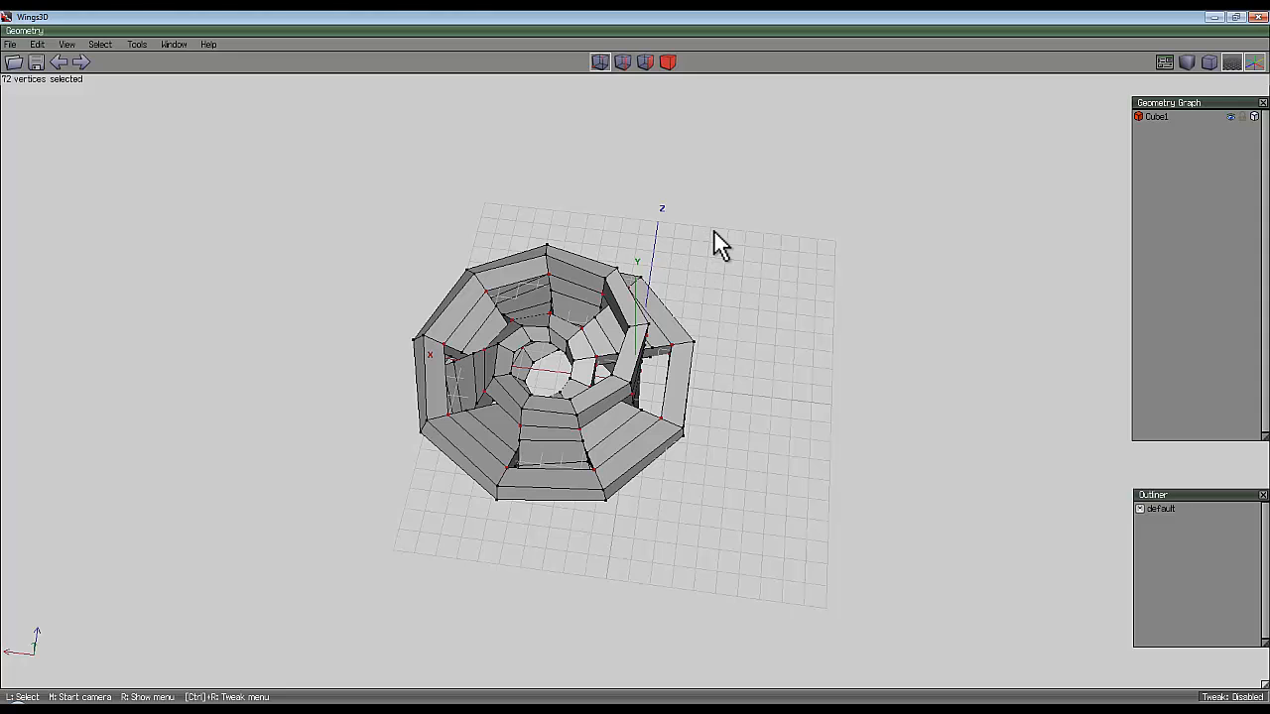
Step: Select the whole welded object and smooth it twice
{"action": "left_click", "coordinate": [668, 62]}
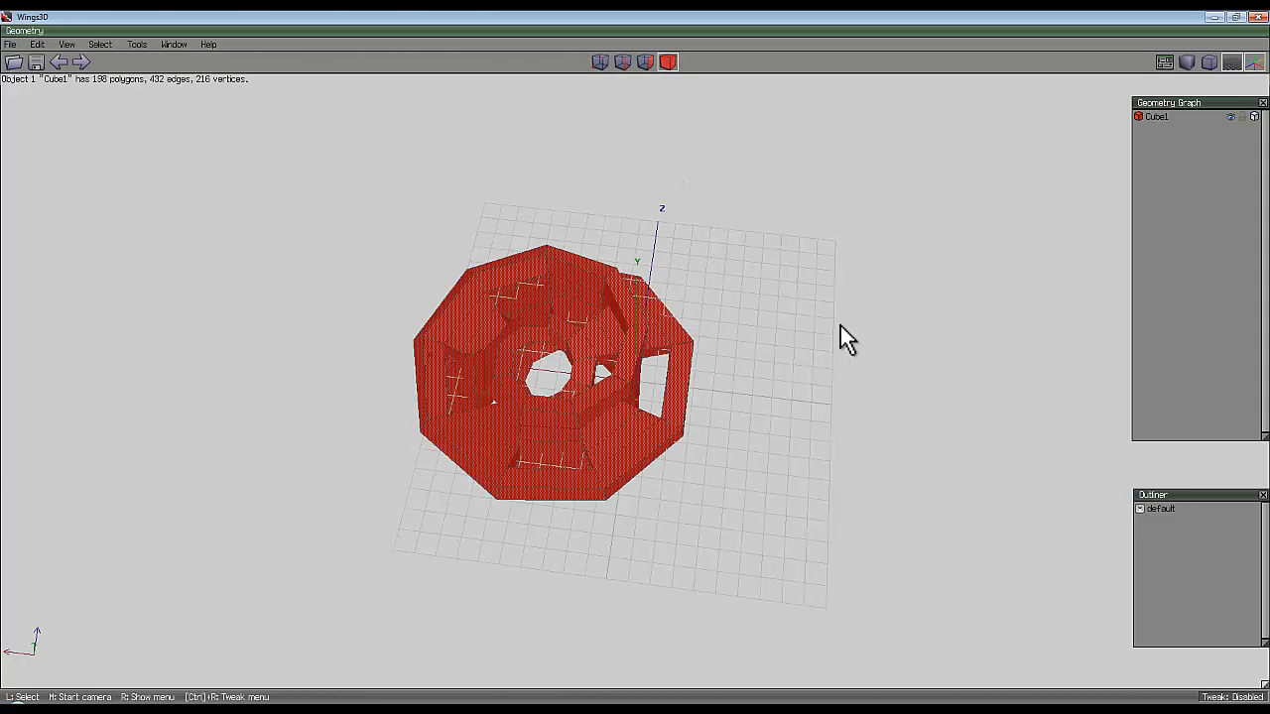
{"action": "key", "text": "s"}
{"action": "key", "text": "s"}
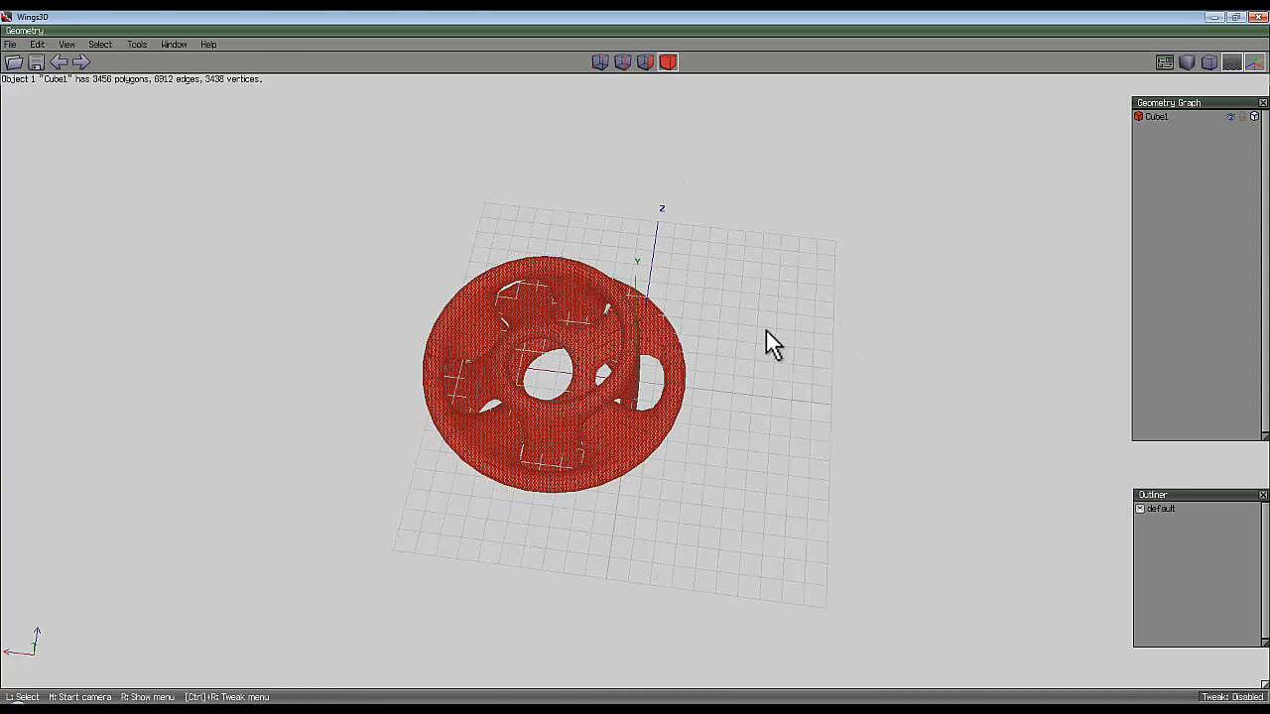
{"action": "middle_click", "coordinate": [766, 330]}
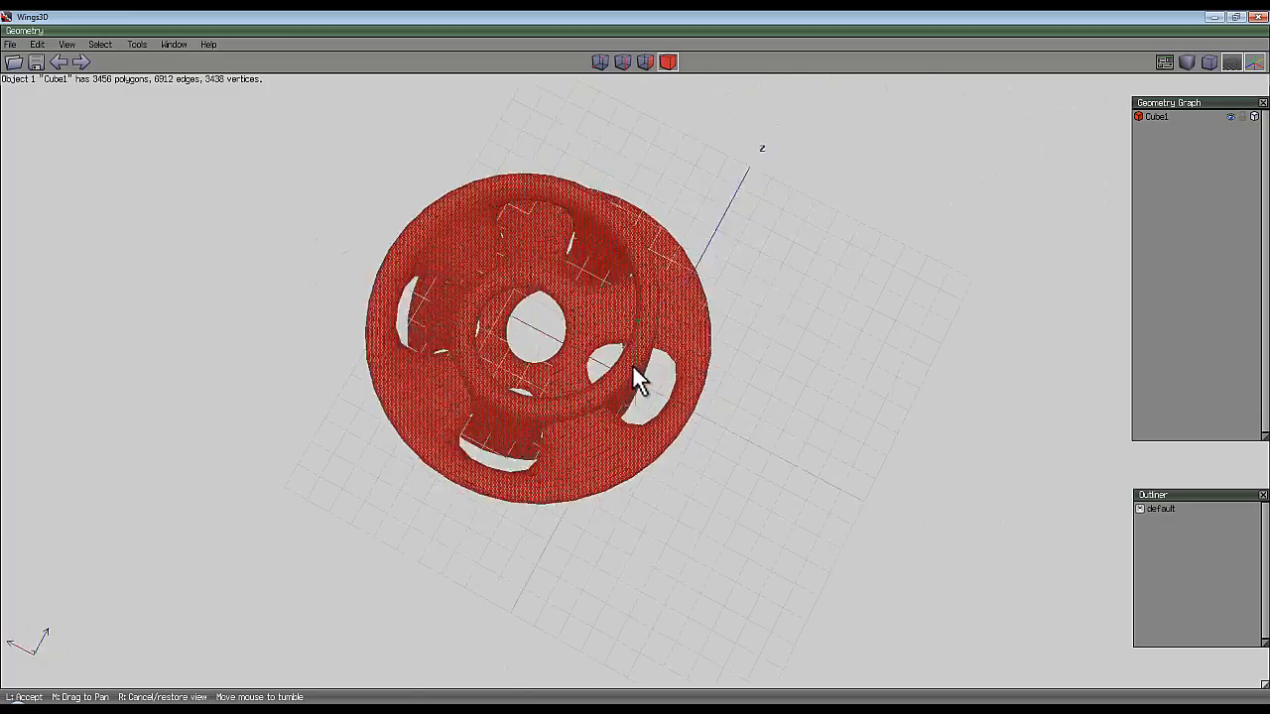
{"action": "left_click", "coordinate": [640, 375]}
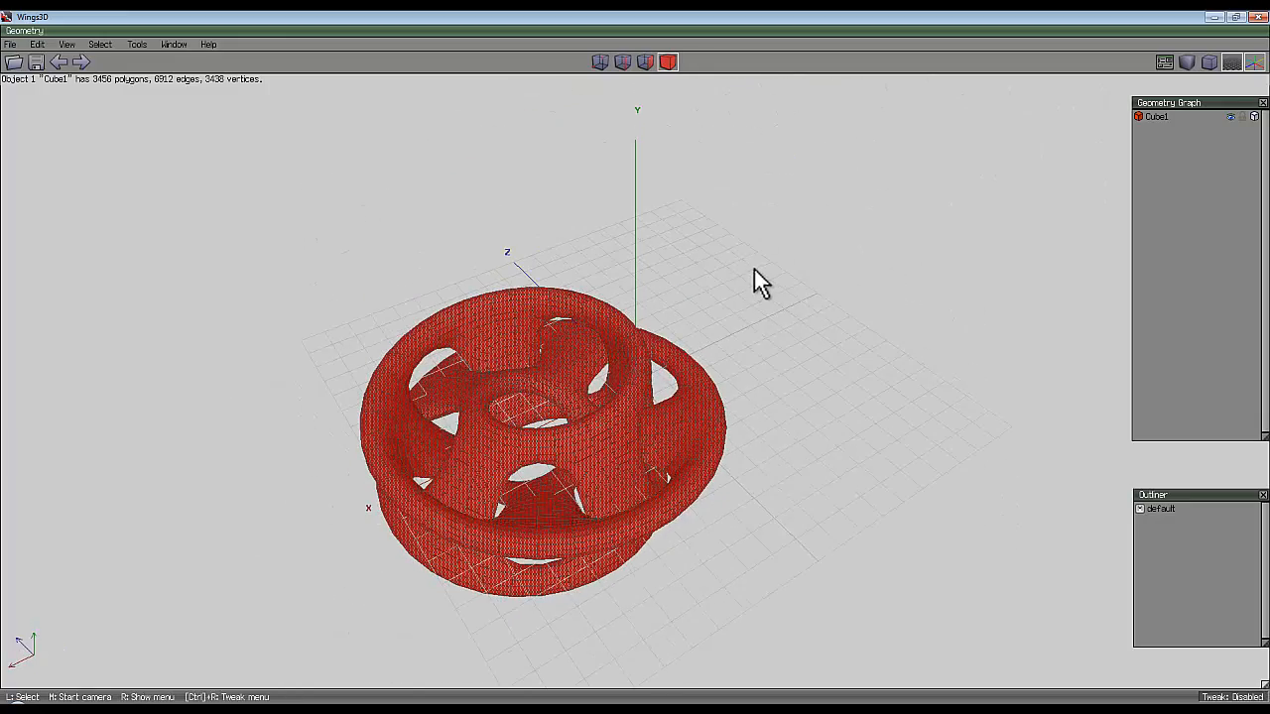